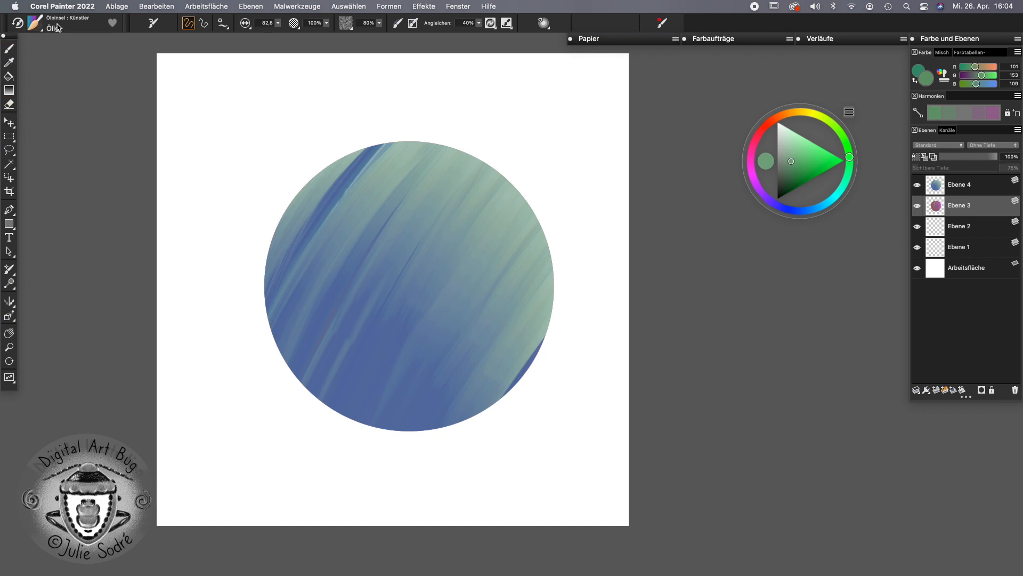
Choose the Ölig variant from the Conté brush category
click(36, 24)
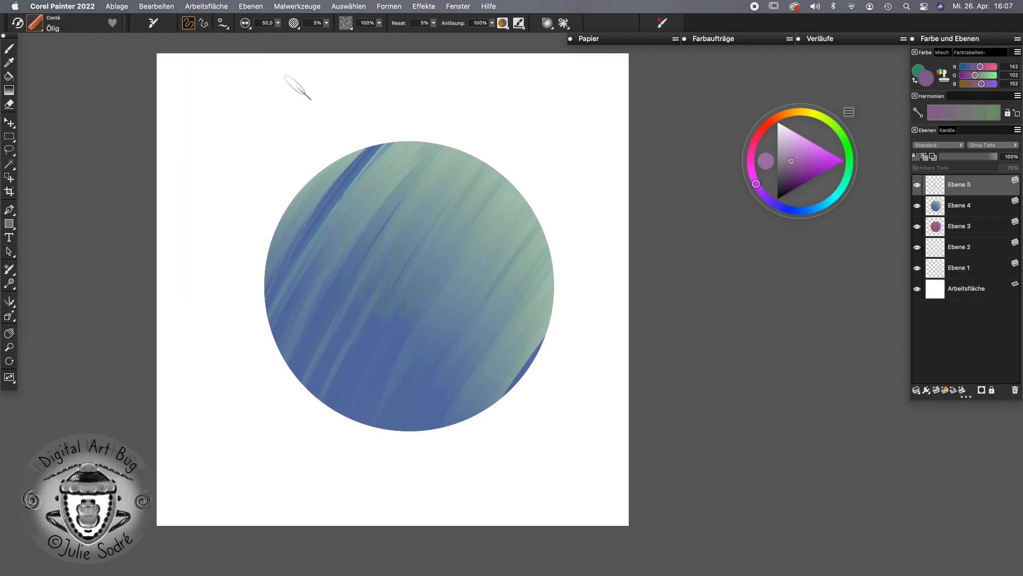
click(38, 23)
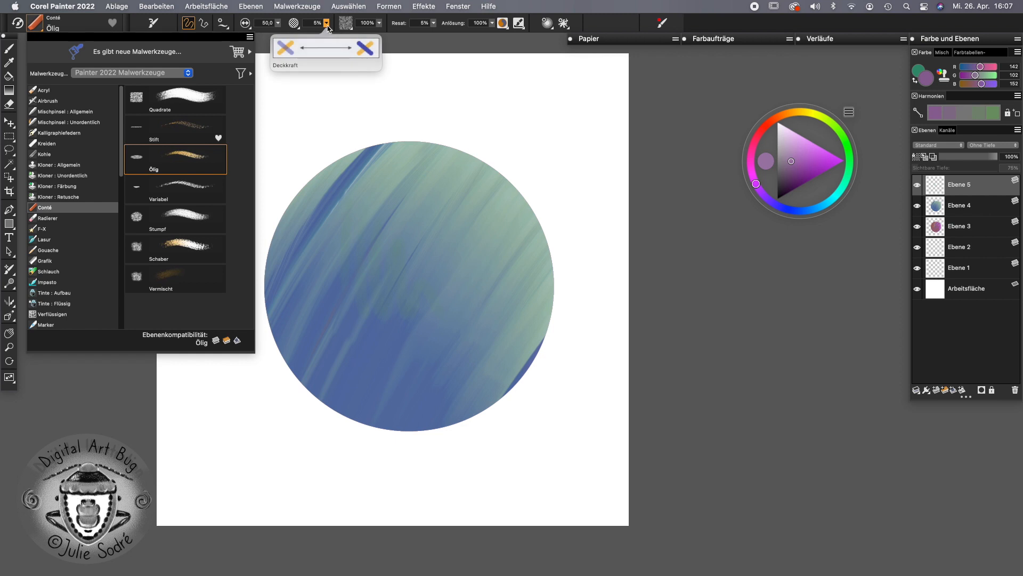
click(151, 25)
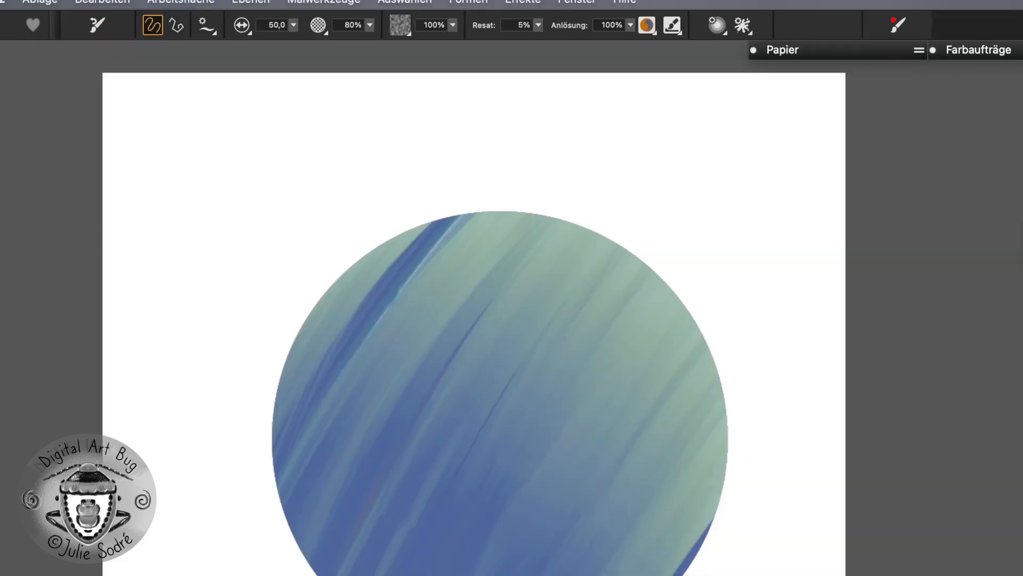
Set the brush opacity to 77% and paint a solid purple patch over the circle's upper-left area
click(370, 25)
drag(356, 34, 277, 35)
click(372, 26)
click(365, 35)
mouse_move(356, 393)
mouse_down()
mouse_move(398, 304)
mouse_move(430, 320)
mouse_move(379, 365)
mouse_move(354, 486)
mouse_up()
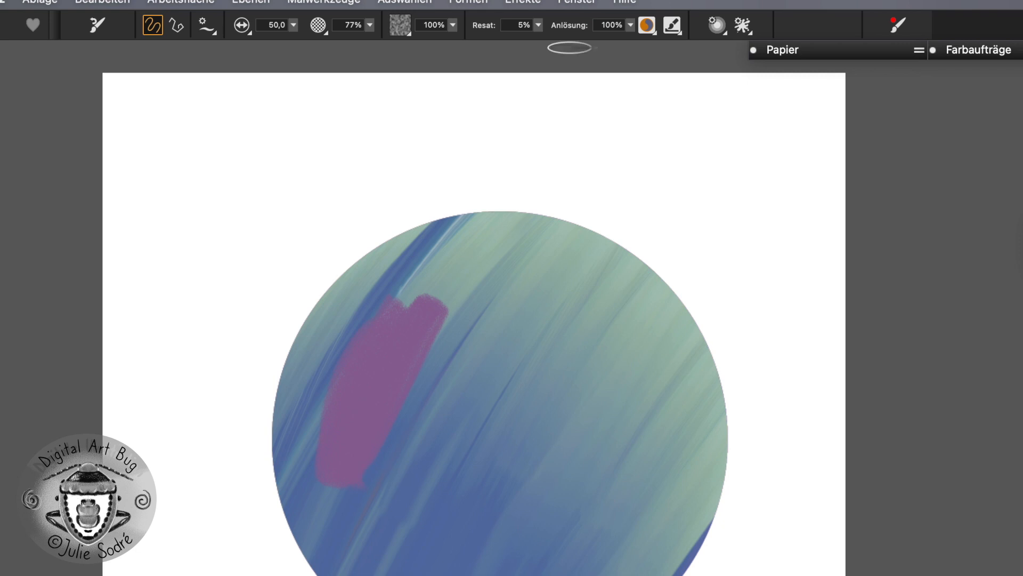
Vary the brush's resaturation between 0% and 5% and paint purple test strokes near the middle of the circle
click(538, 25)
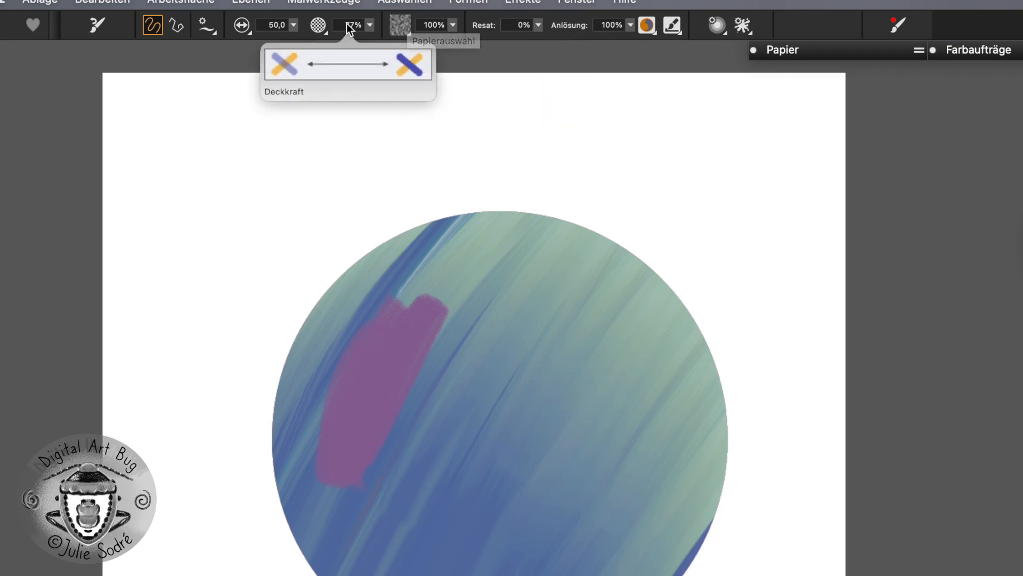
drag(538, 25, 590, 40)
mouse_move(551, 338)
mouse_down()
mouse_move(520, 480)
mouse_move(580, 491)
mouse_up()
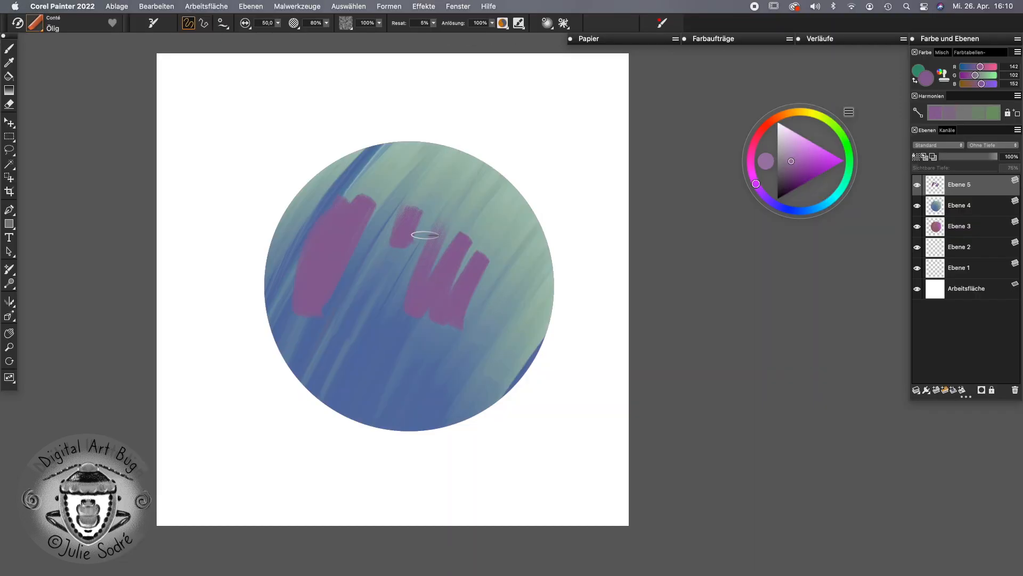
Change the painting colour to pure white and scribble a patch in the lower part of the circle
click(791, 153)
drag(791, 155, 771, 104)
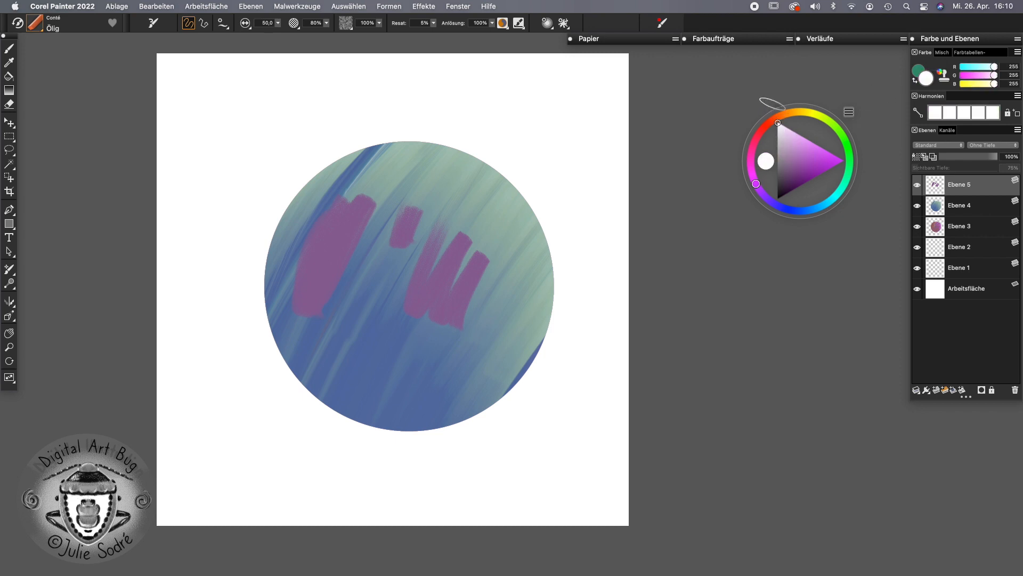
mouse_move(411, 347)
mouse_down()
mouse_move(427, 373)
mouse_move(472, 363)
mouse_up()
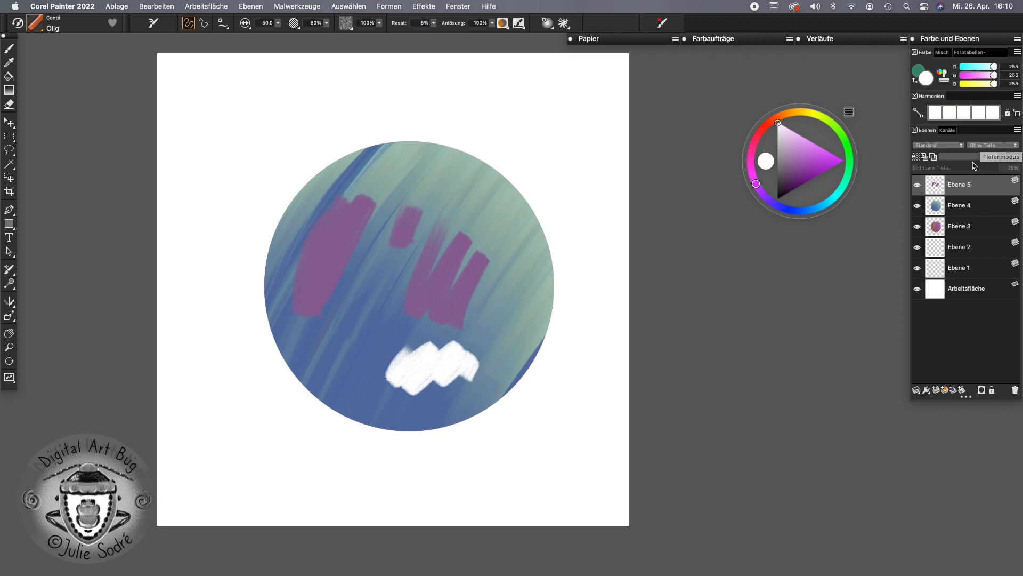
Set the blend mode of Ebene 5 to Gel and paint white strokes over the purple patches
click(933, 145)
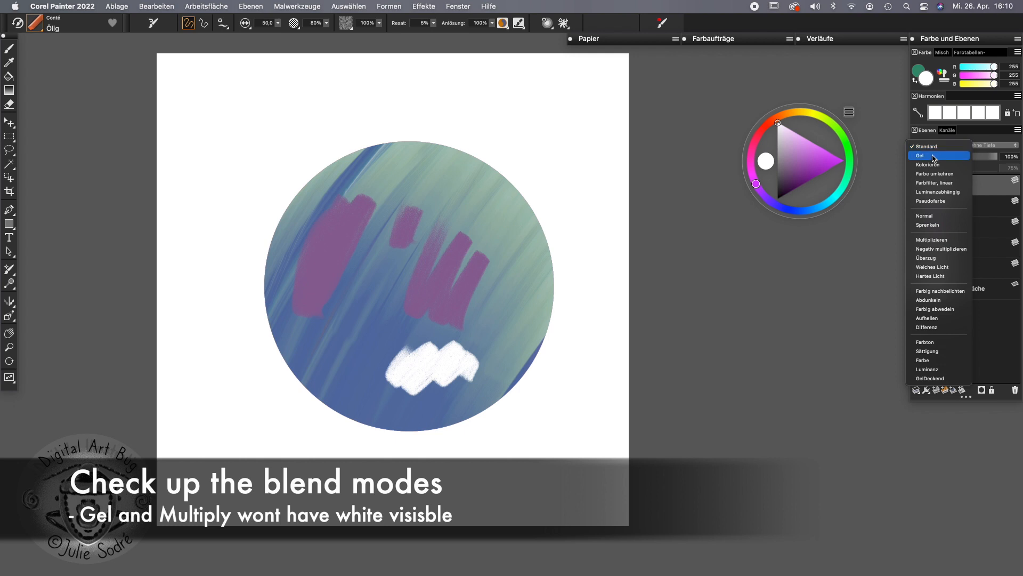
click(937, 154)
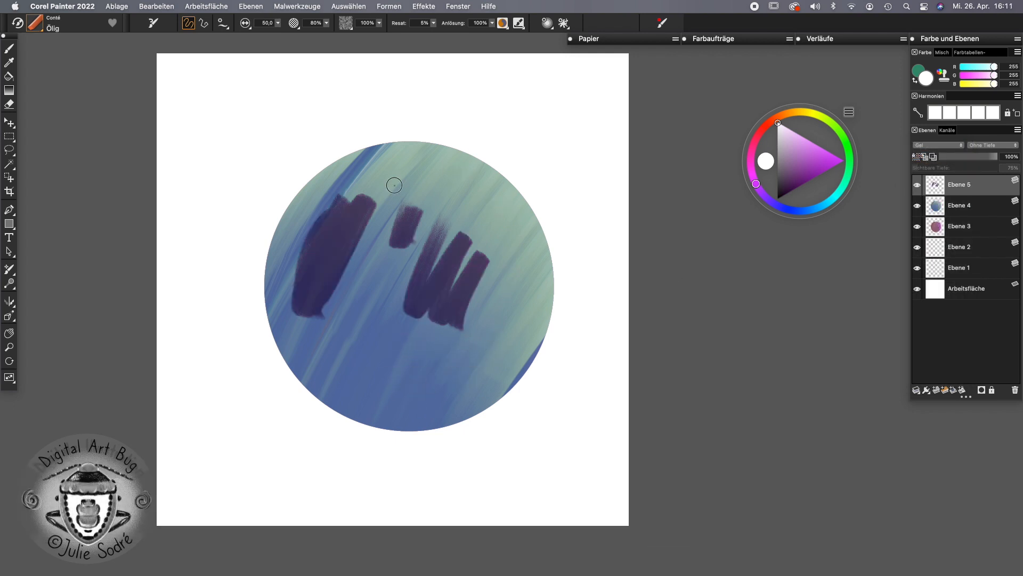
mouse_move(393, 185)
mouse_down()
mouse_move(468, 187)
mouse_move(340, 242)
mouse_move(304, 283)
mouse_move(452, 309)
mouse_move(475, 327)
mouse_up()
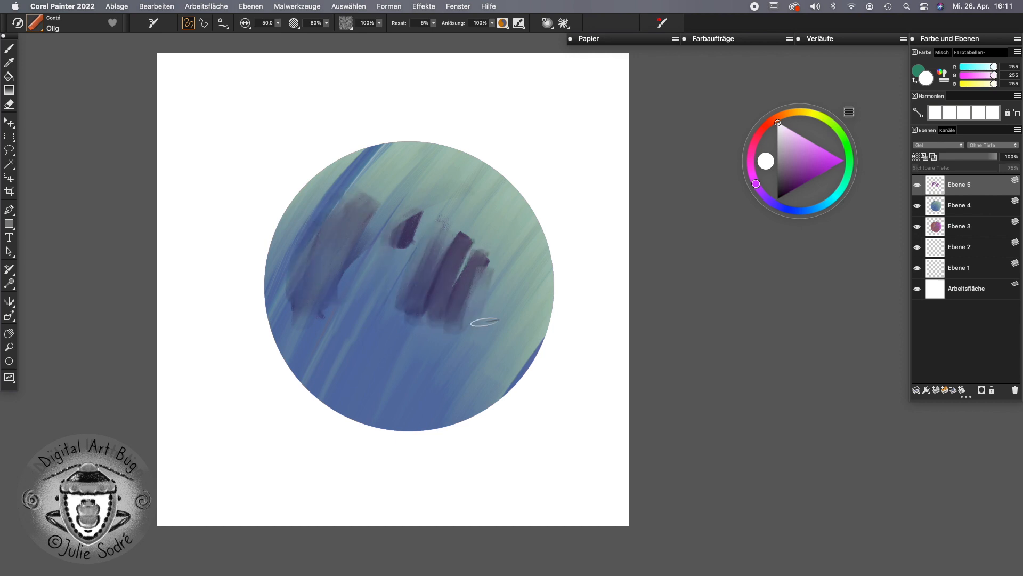
Switch the blend mode of Ebene 5 to Multiplizieren and paint more white strokes over the purple patches
click(934, 145)
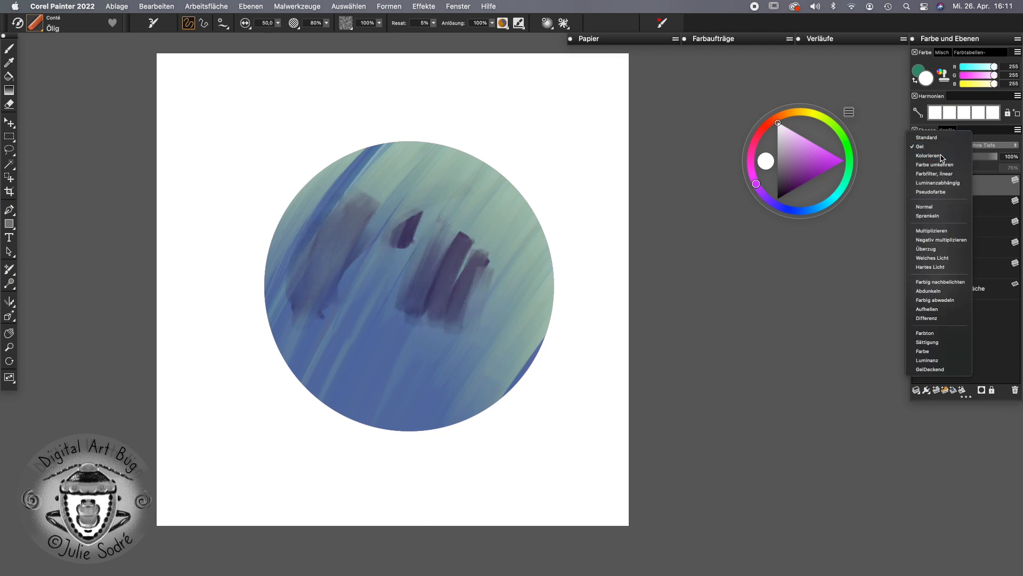
click(932, 155)
click(933, 145)
click(931, 221)
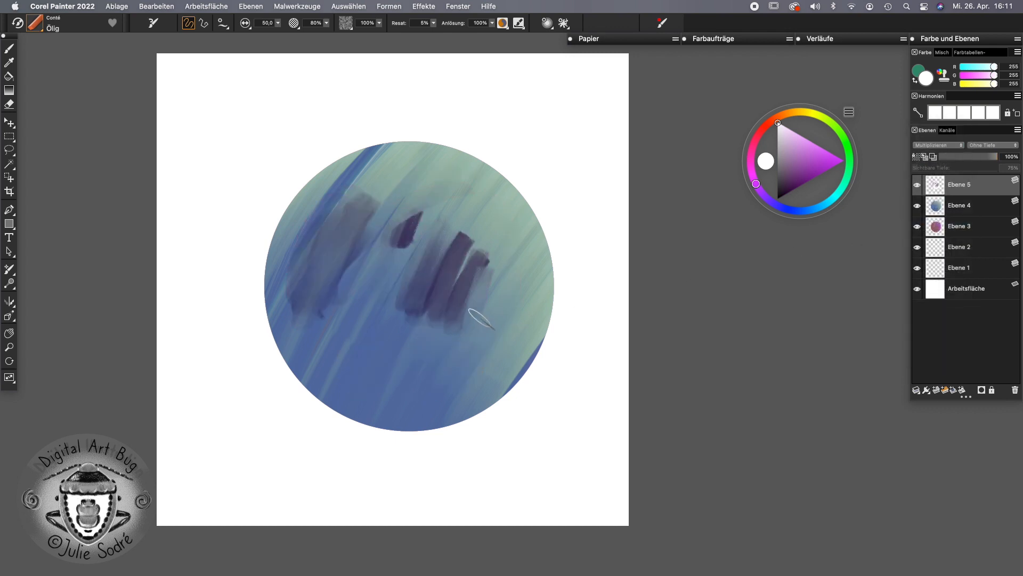
mouse_move(478, 289)
mouse_down()
mouse_move(486, 262)
mouse_move(475, 259)
mouse_move(418, 292)
mouse_move(452, 247)
mouse_move(295, 304)
mouse_move(296, 340)
mouse_move(391, 275)
mouse_up()
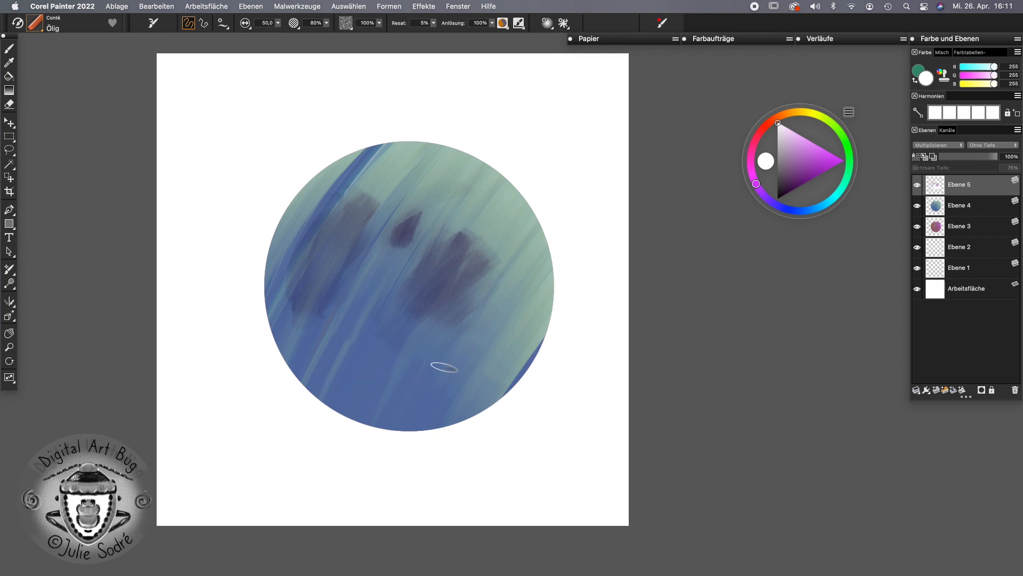
Return the blend mode of Ebene 5 to Standard and delete the layer
click(937, 145)
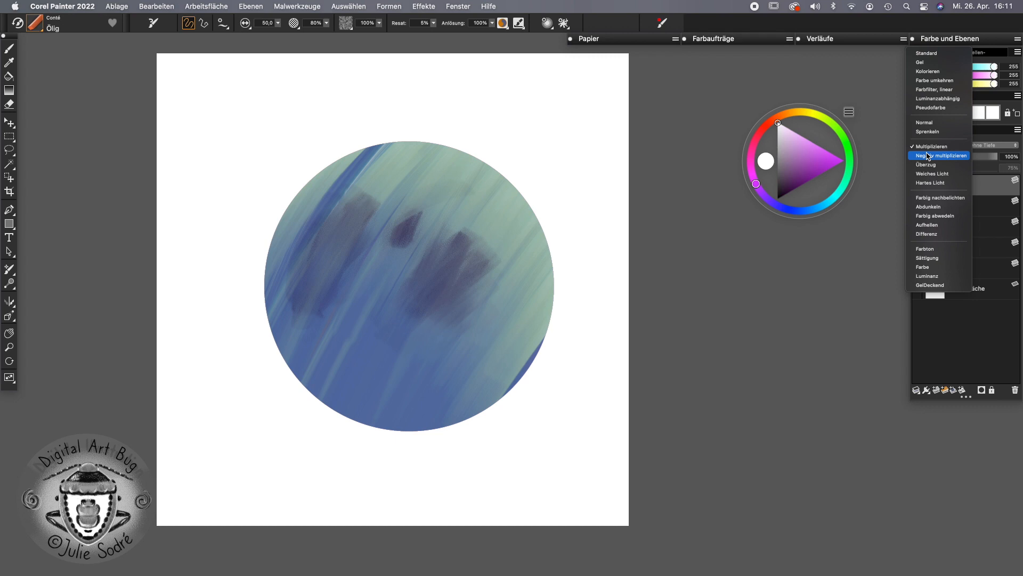
click(928, 53)
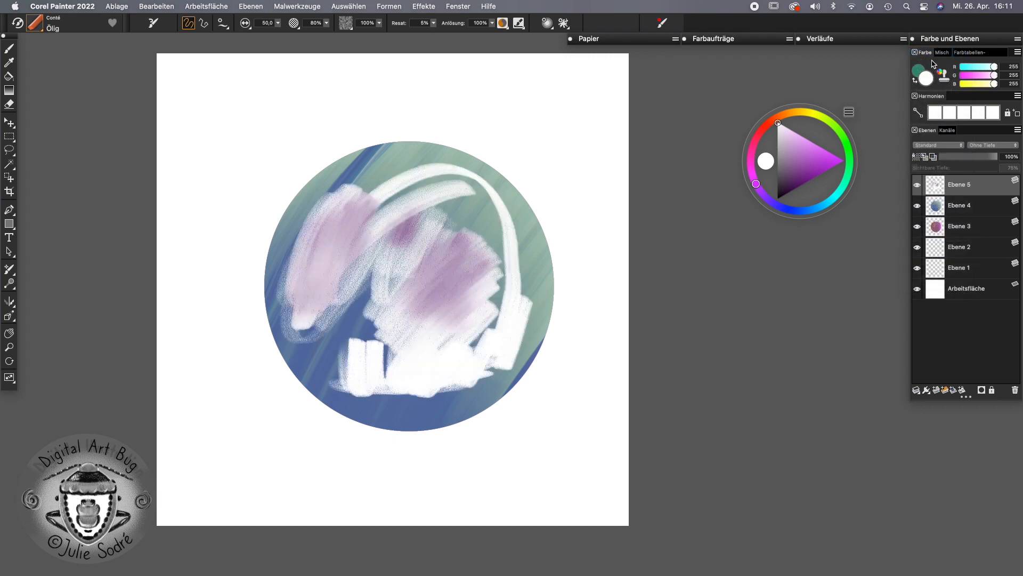
click(1015, 390)
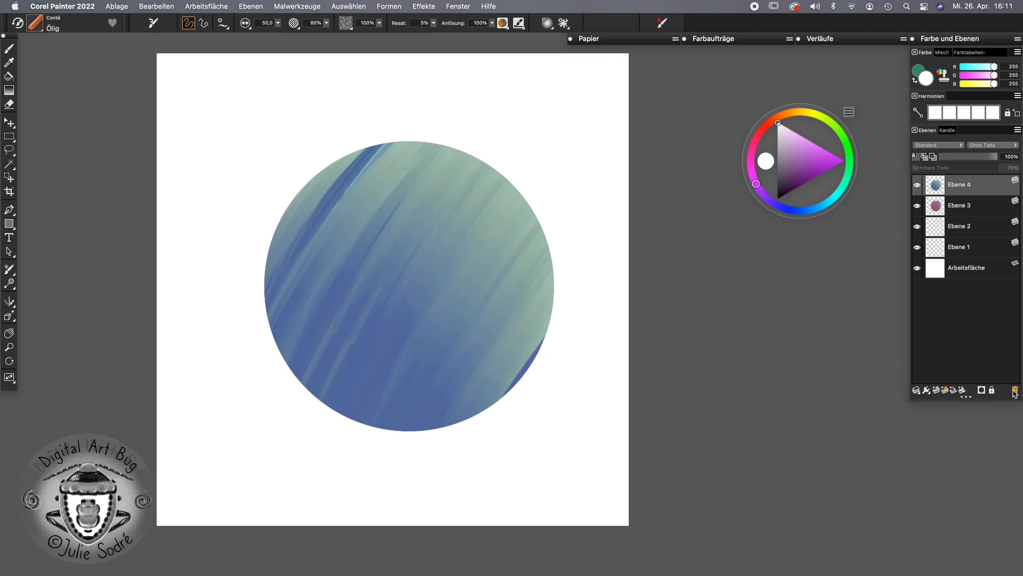
Activate Ebene 4 by picking the circle on the canvas and paint several diagonal white strokes across its centre
click(957, 207)
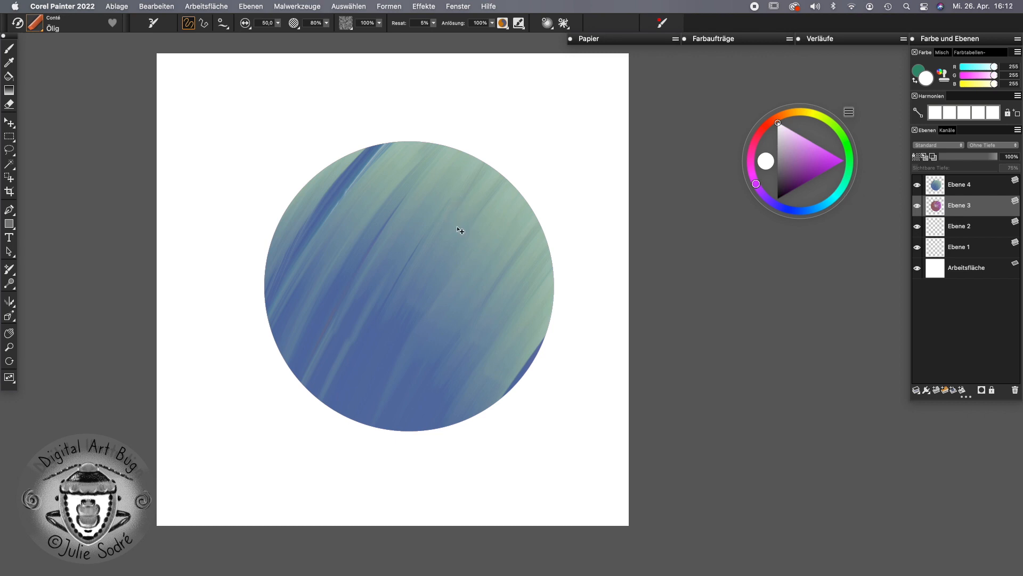
super+click(478, 200)
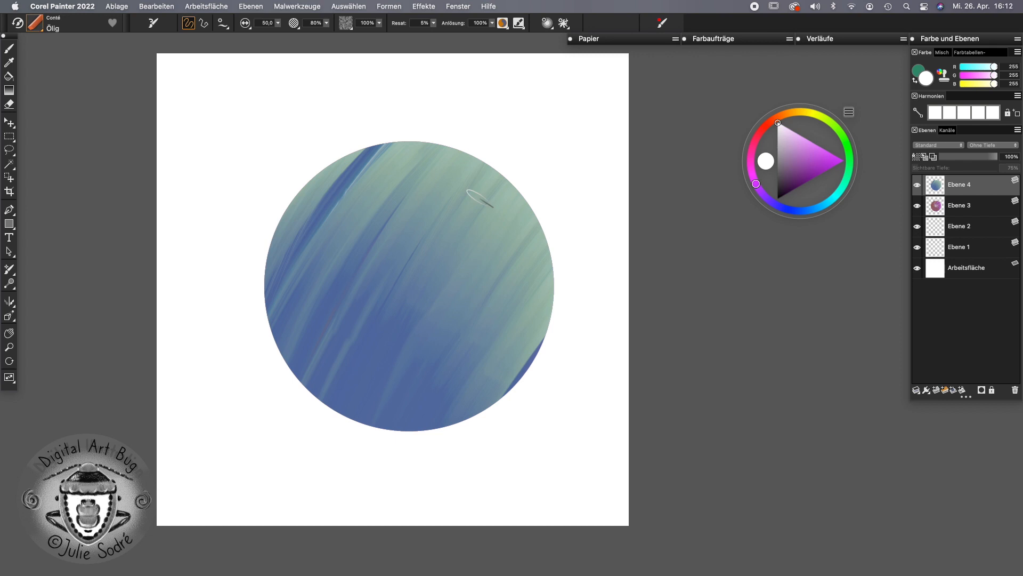
mouse_move(448, 235)
mouse_down()
mouse_move(395, 312)
mouse_move(395, 347)
mouse_up()
mouse_move(462, 274)
mouse_down()
mouse_move(420, 347)
mouse_move(453, 369)
mouse_up()
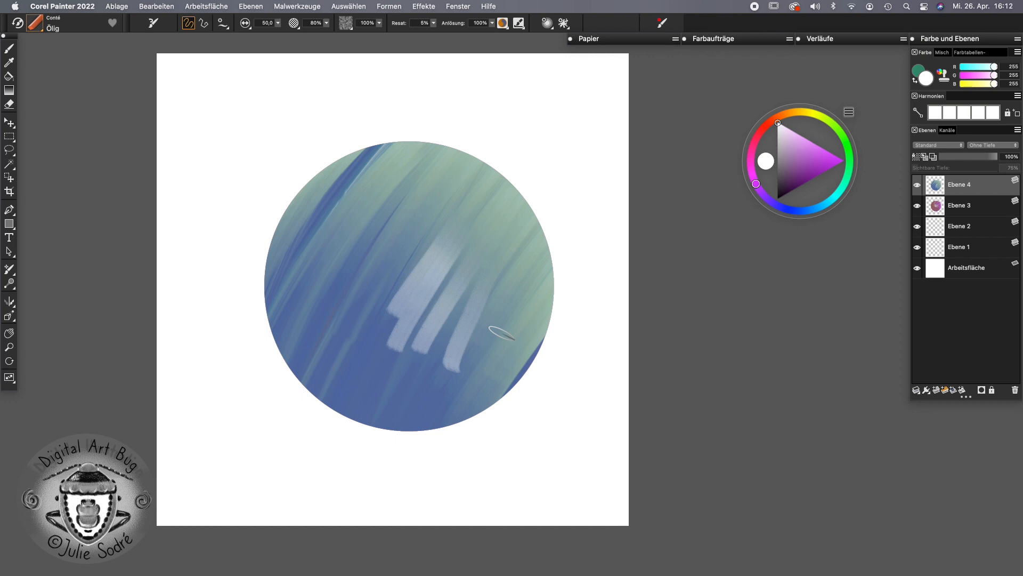
Toggle the visibility of Ebene 4, try to paint while it is hidden, and show the layer again
click(918, 186)
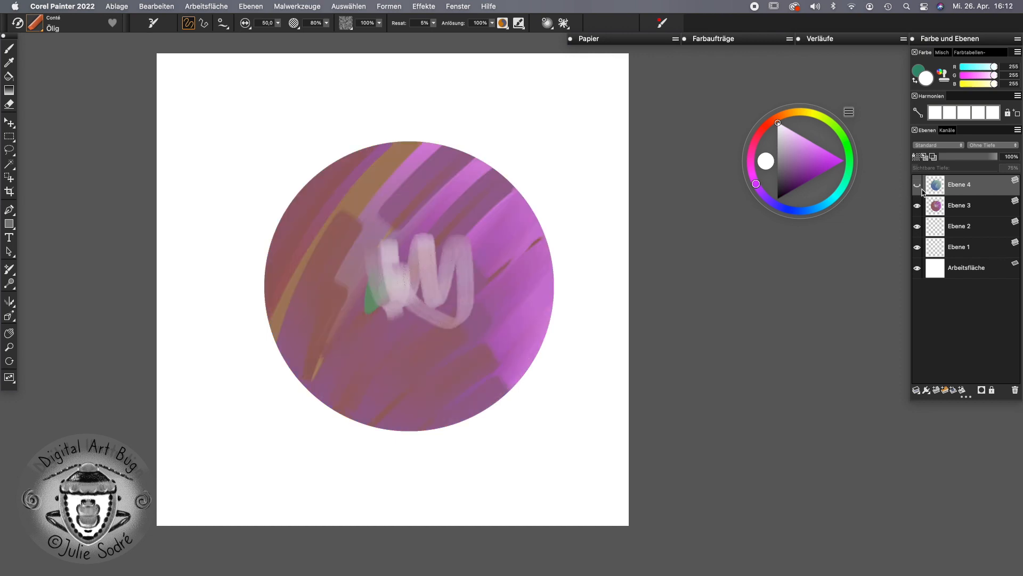
click(917, 185)
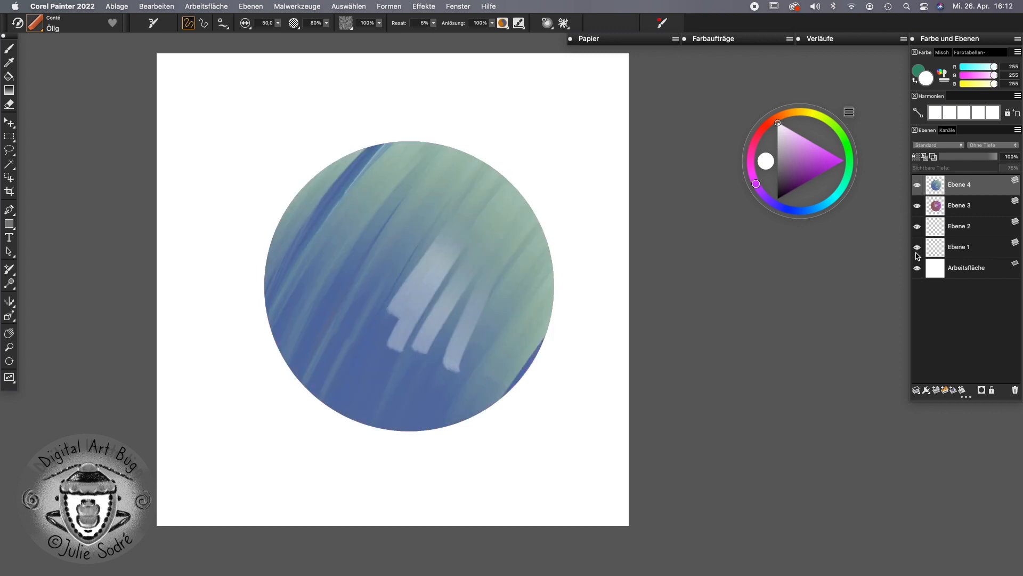
click(917, 185)
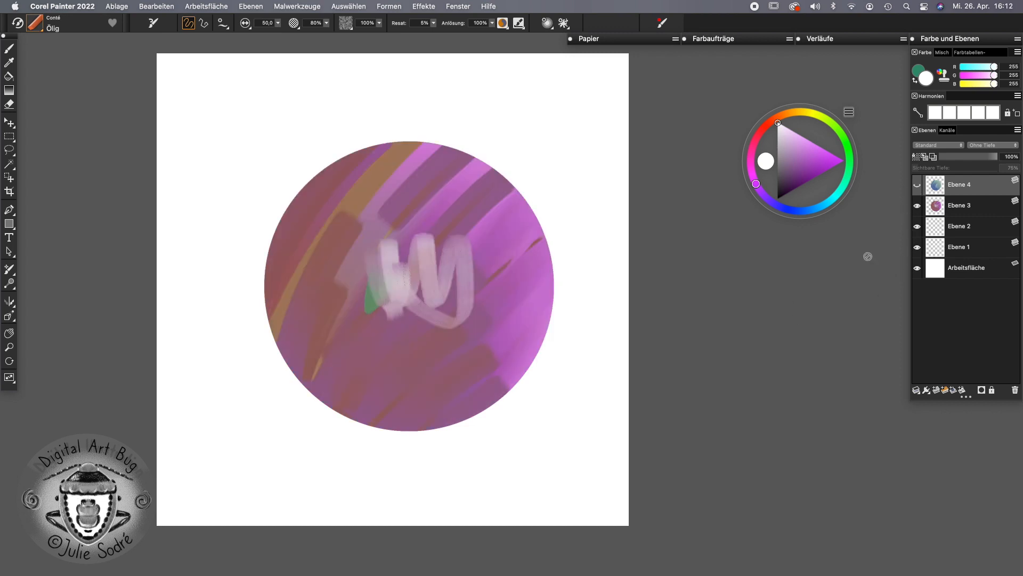
click(421, 306)
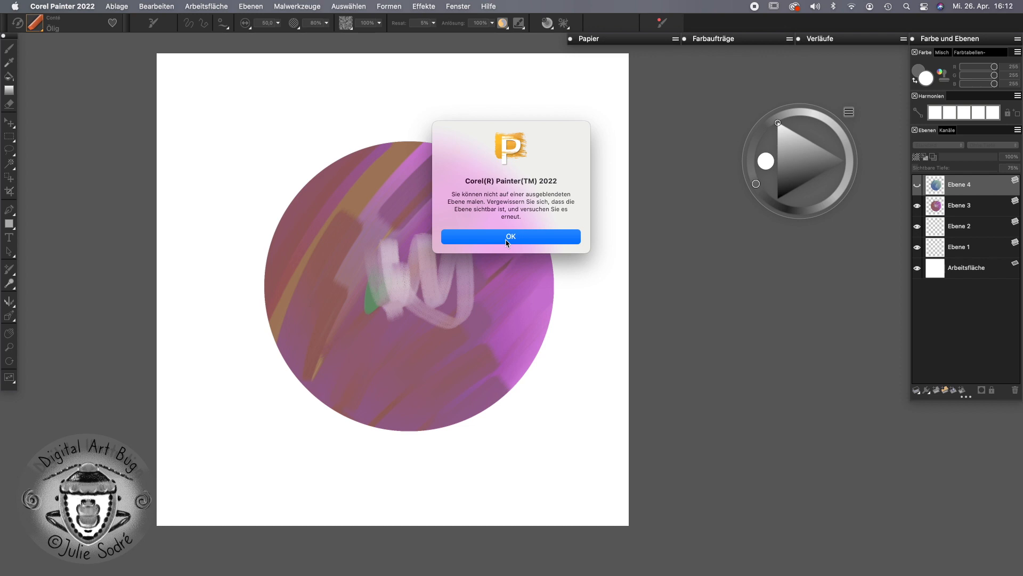
click(530, 239)
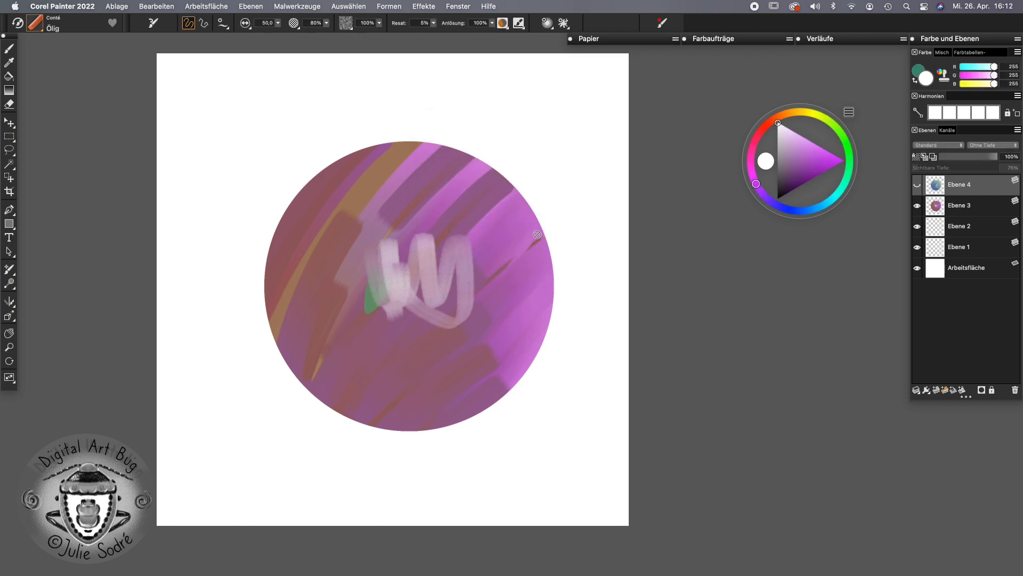
click(917, 185)
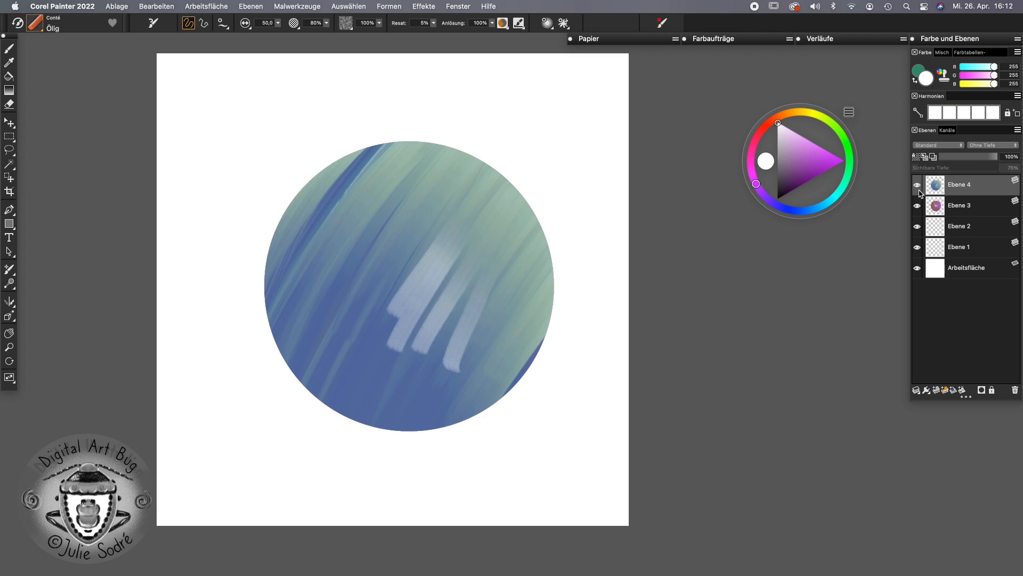
Preserve the transparency of Ebene 4 and paint broad white strokes from the circle's left edge toward its centre
click(917, 158)
mouse_move(273, 235)
mouse_down()
mouse_move(273, 334)
mouse_move(286, 221)
mouse_move(296, 347)
mouse_move(315, 374)
mouse_move(317, 239)
mouse_move(355, 266)
mouse_move(386, 259)
mouse_move(427, 277)
mouse_up()
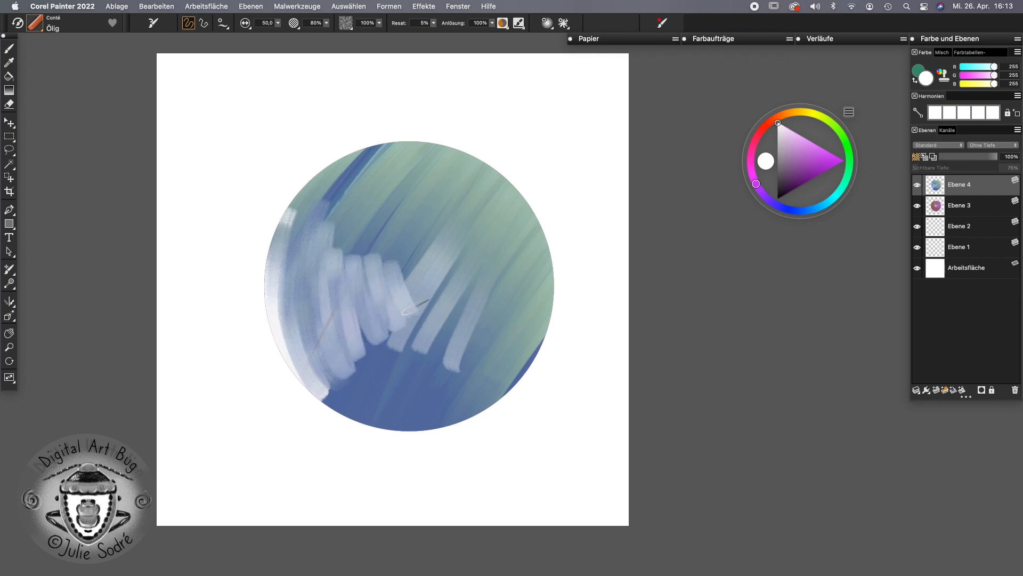
Pick a purple with RGB 161, 62, 186 and paint strokes along the circle's right edge
click(811, 162)
mouse_move(554, 234)
mouse_down()
mouse_move(533, 235)
mouse_move(501, 322)
mouse_move(509, 381)
mouse_up()
drag(554, 325, 506, 388)
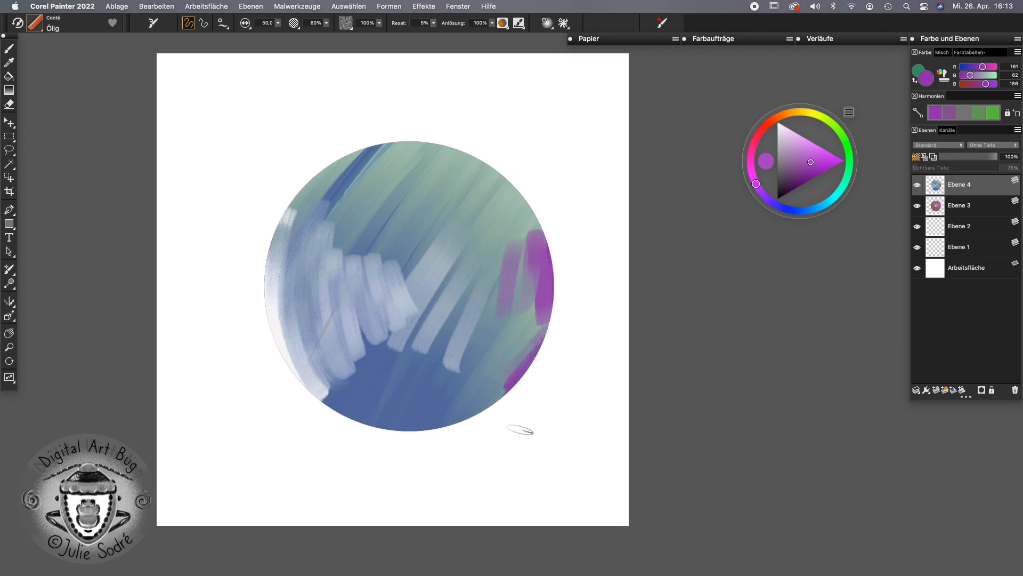
mouse_move(547, 318)
mouse_down()
mouse_move(515, 364)
mouse_move(507, 361)
mouse_up()
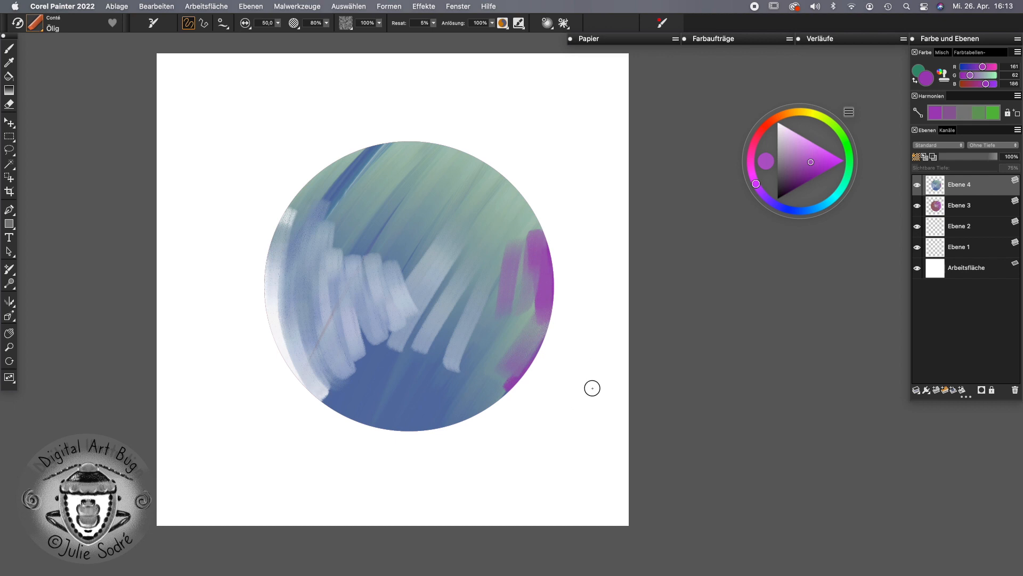
Add a new empty layer above Ebene 4 and make Ebene 4 active again
click(936, 390)
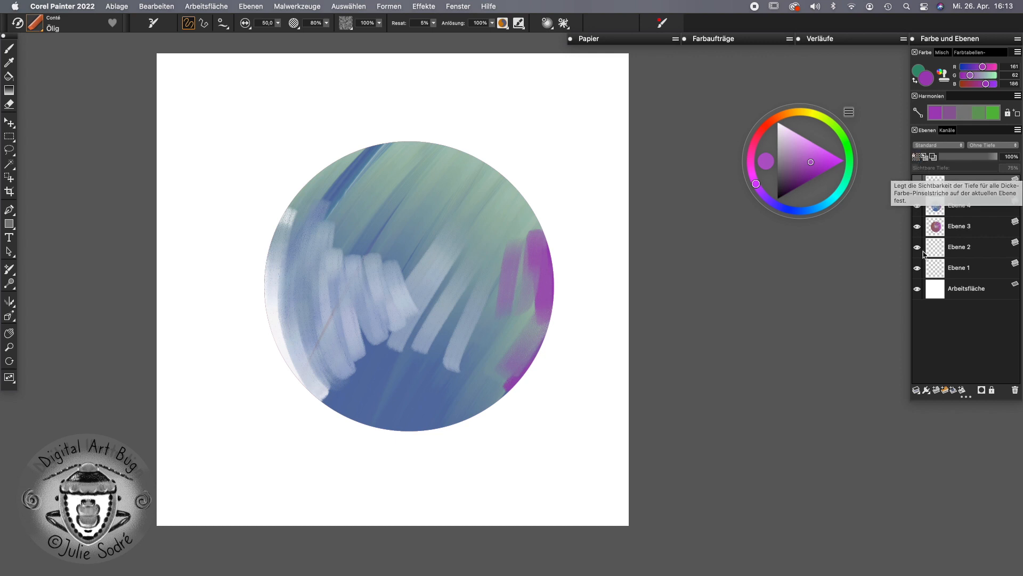
click(957, 206)
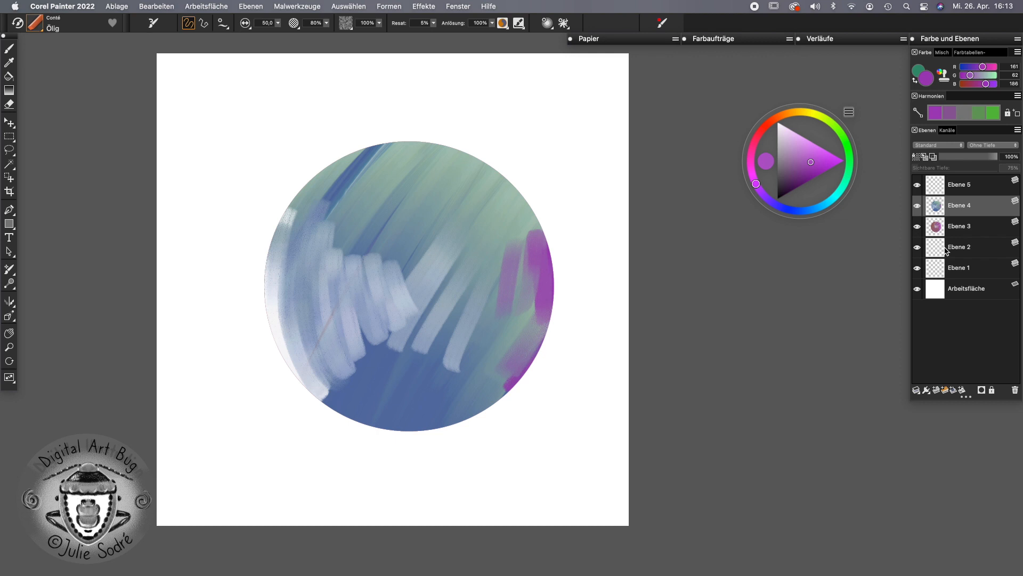
Make a tiny rectangular selection in the canvas's lower-left corner and check the canvas up close for it
click(9, 136)
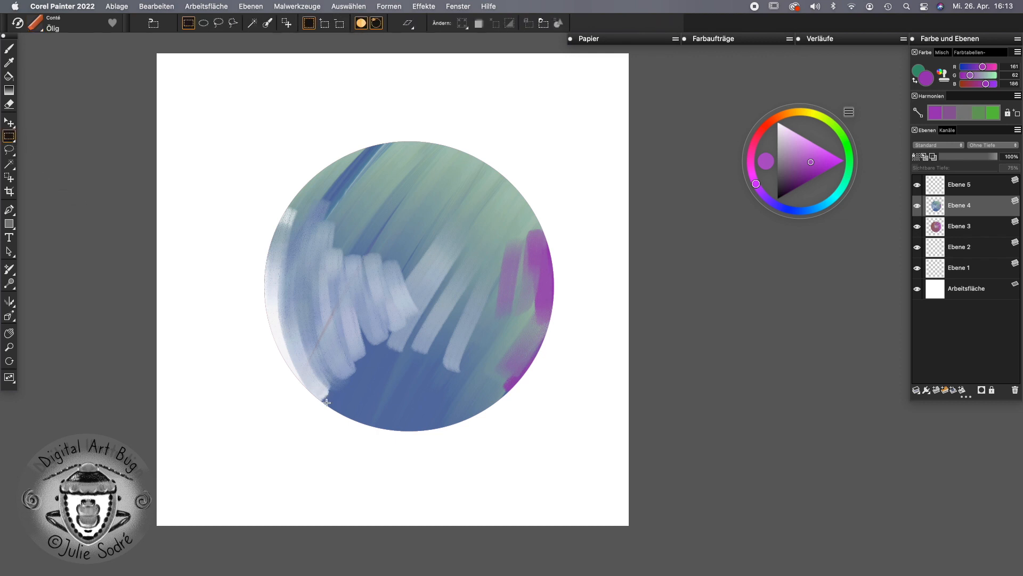
drag(164, 513, 168, 516)
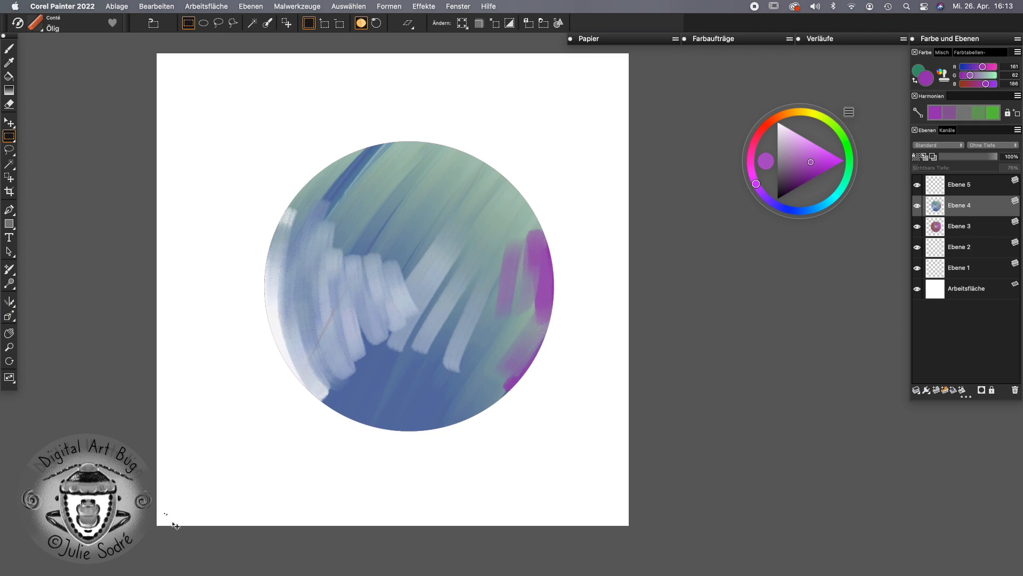
key(super+plus)
key(super+plus)
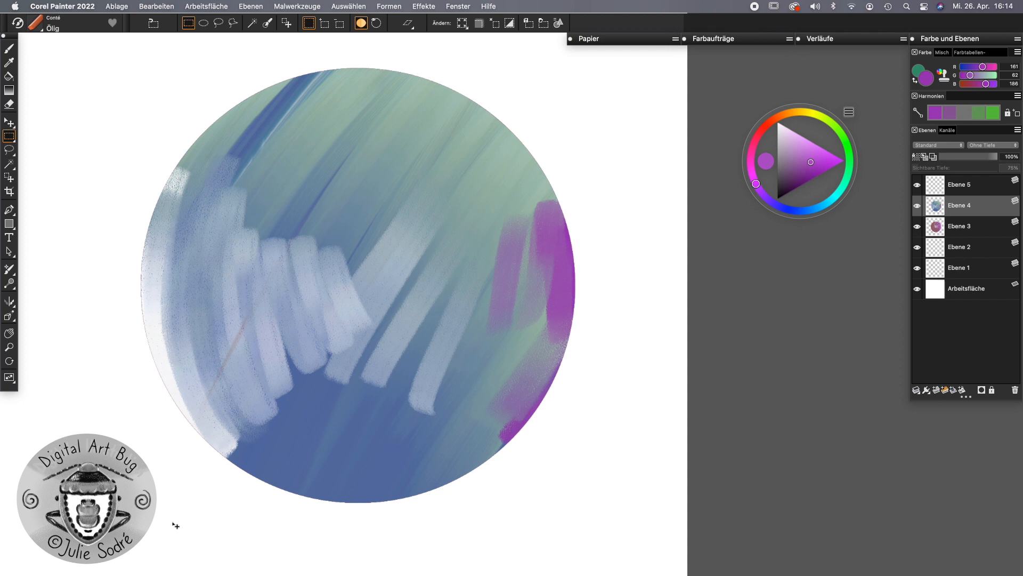
key(super+minus)
key(super+minus)
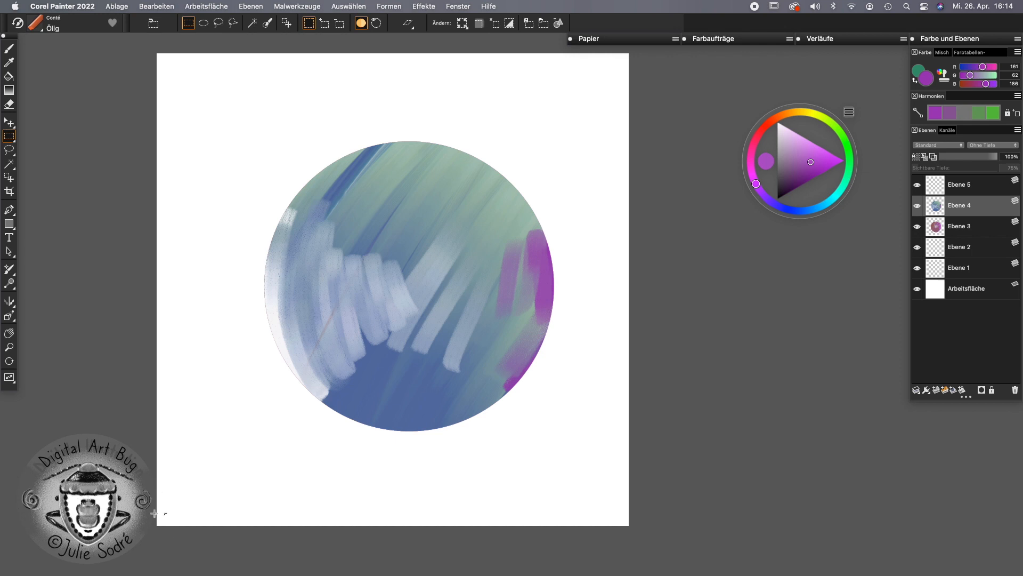
Check that no selection is active and brush purple strokes across the circle's lower-right area on Ebene 4
click(9, 48)
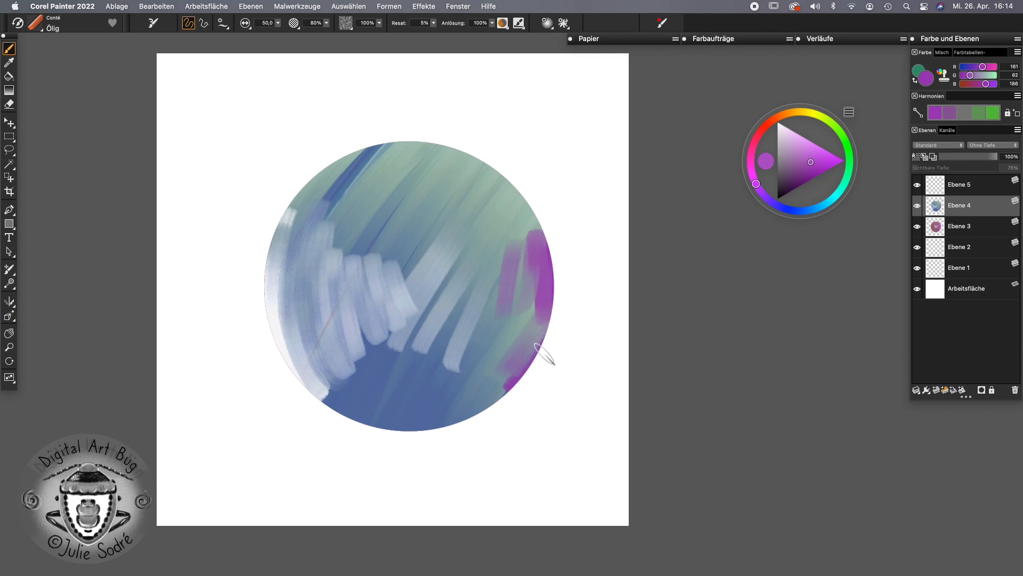
click(349, 7)
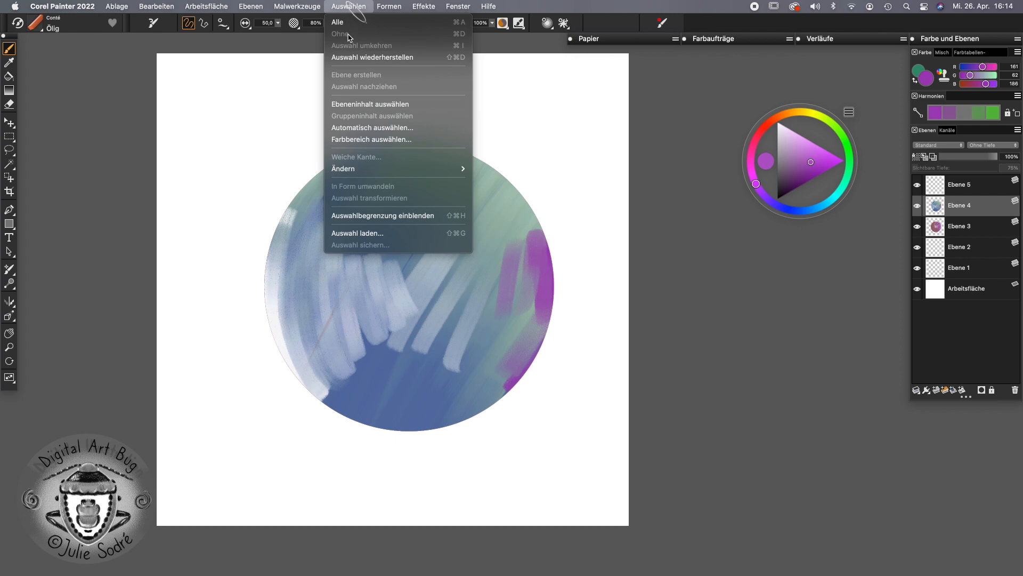
click(694, 354)
mouse_move(418, 362)
mouse_down()
mouse_move(458, 336)
mouse_move(428, 392)
mouse_move(488, 334)
mouse_move(497, 342)
mouse_move(441, 401)
mouse_move(545, 324)
mouse_up()
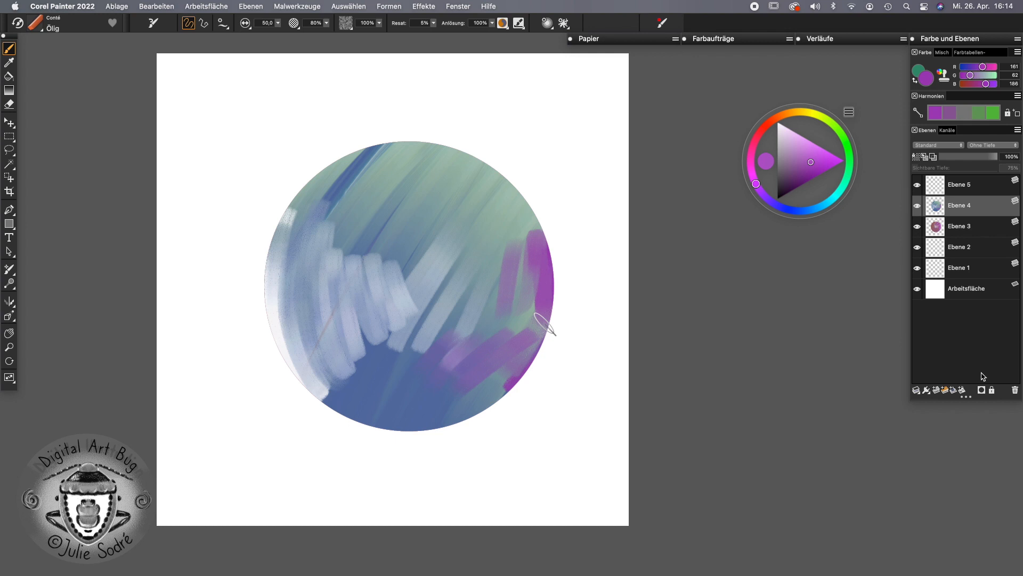
Add a layer mask to Ebene 4 and paint black on it over the circle's centre and lower right
click(982, 390)
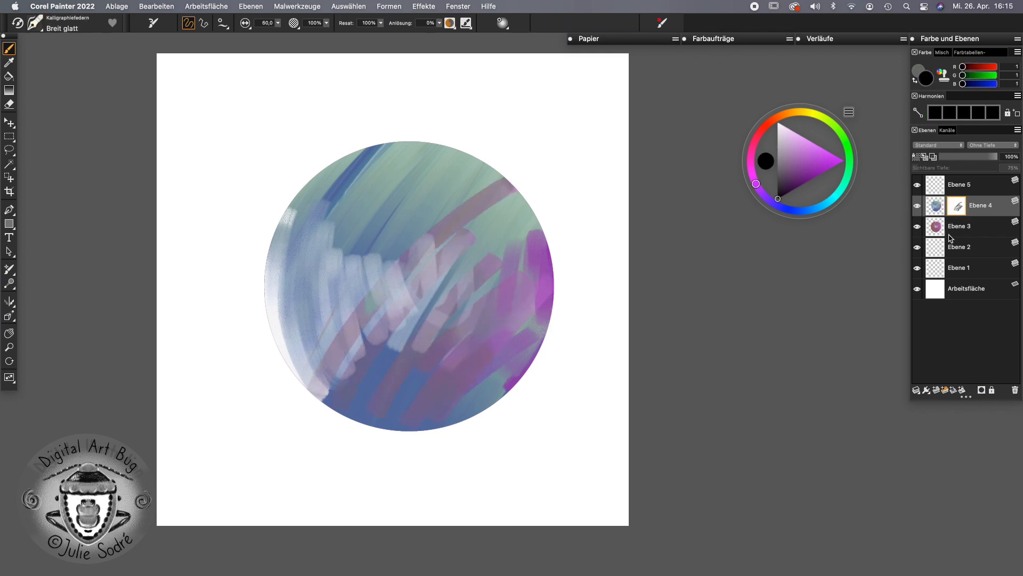
drag(460, 244, 355, 373)
mouse_move(432, 289)
mouse_down()
mouse_move(511, 266)
mouse_move(528, 291)
mouse_move(493, 368)
mouse_move(448, 408)
mouse_up()
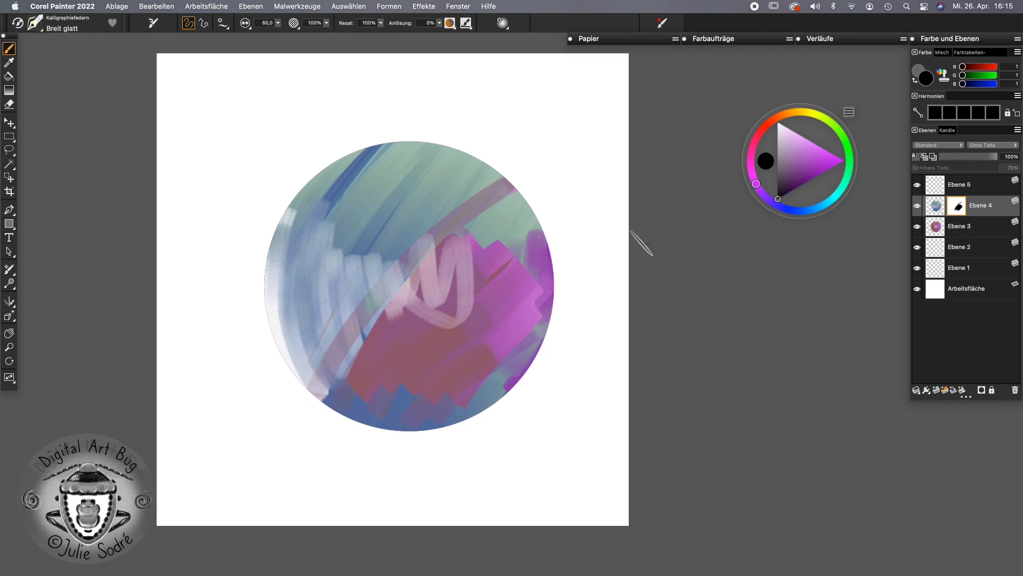
Activate Ebene 4's content instead of its mask and try the Nass verwischen mit Körnung blender on the circle's centre
click(935, 204)
click(35, 22)
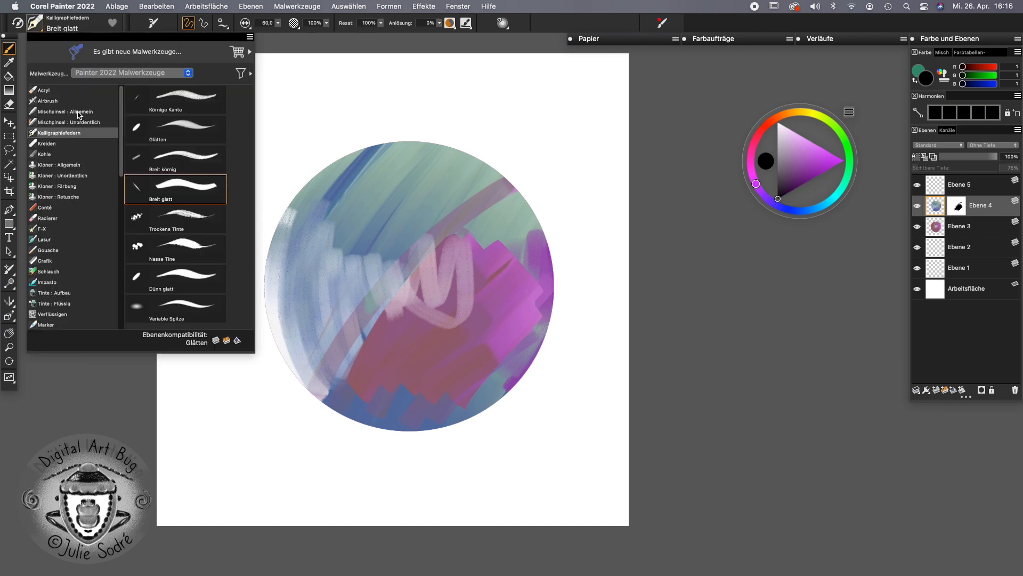
click(83, 113)
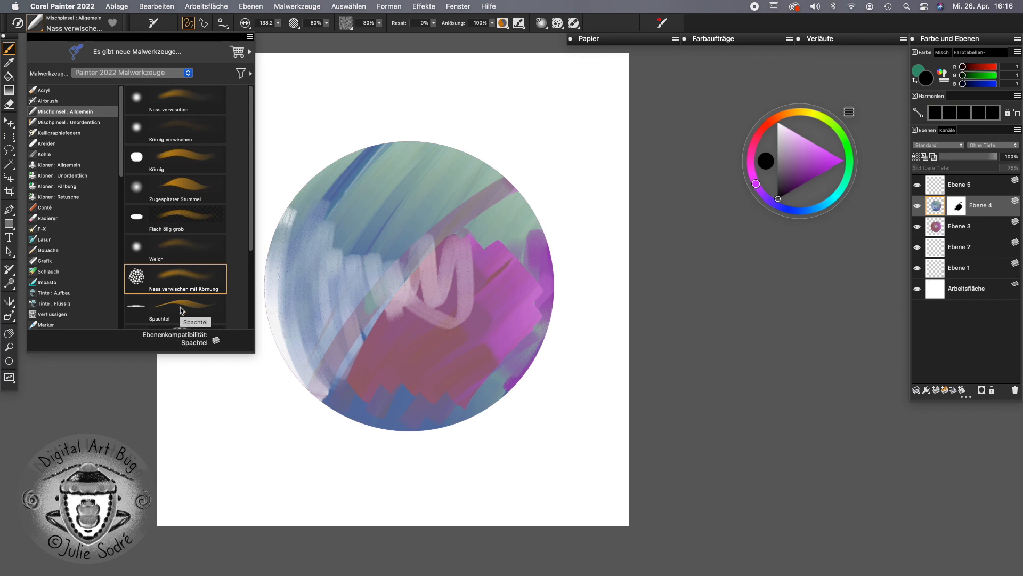
scroll(251, 264, down, 5)
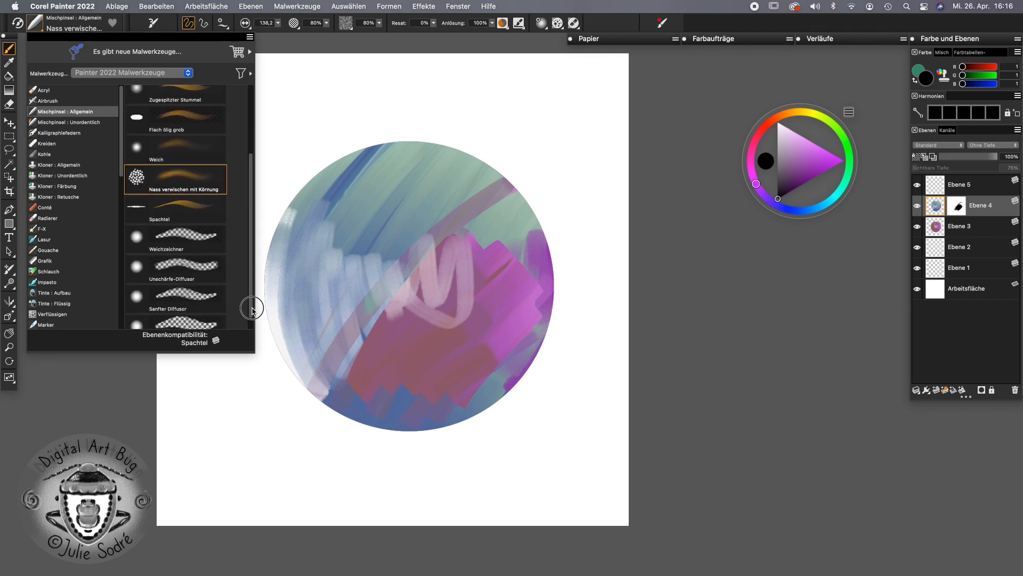
scroll(251, 315, down, 1)
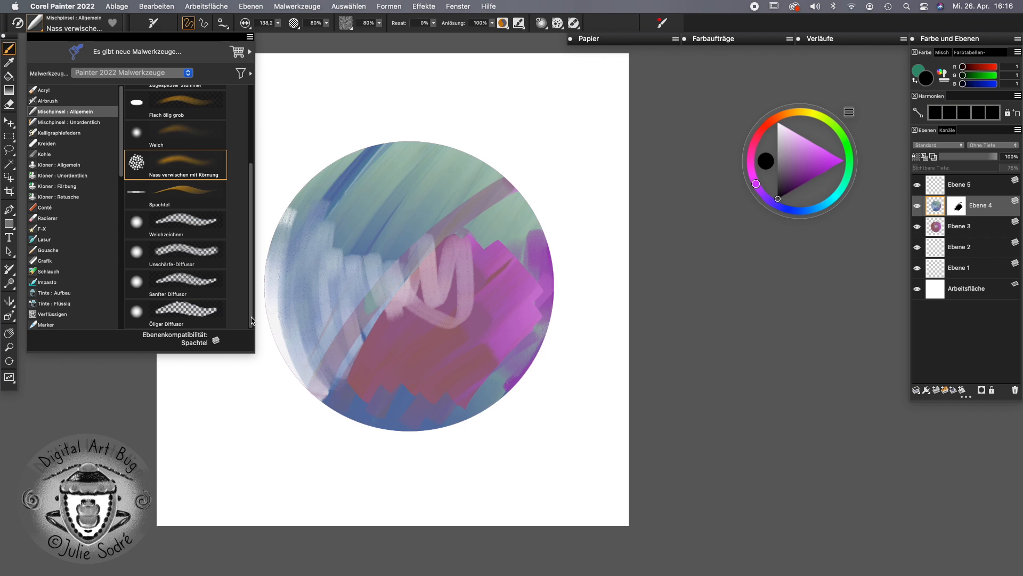
click(184, 165)
drag(457, 282, 424, 314)
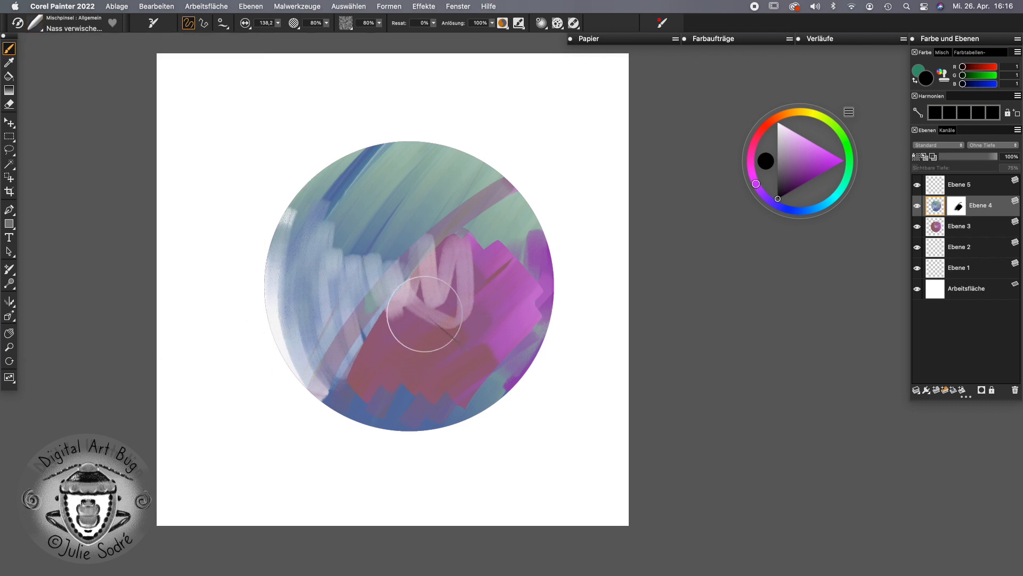
On Ebene 5, try the current blender, then switch to Spachtel and smear broad strokes across the circle and past its edge
click(959, 187)
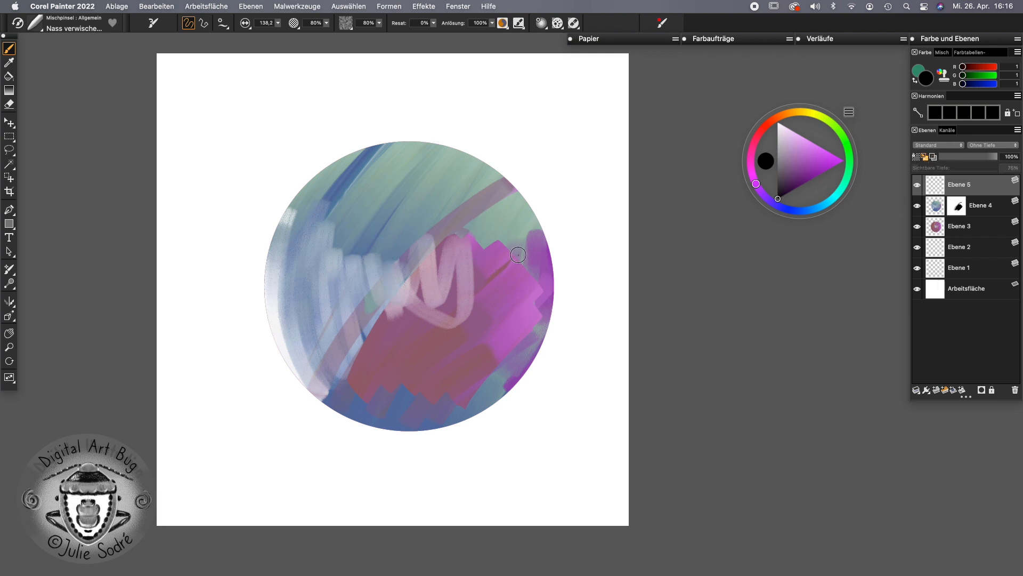
drag(379, 272, 371, 264)
click(36, 24)
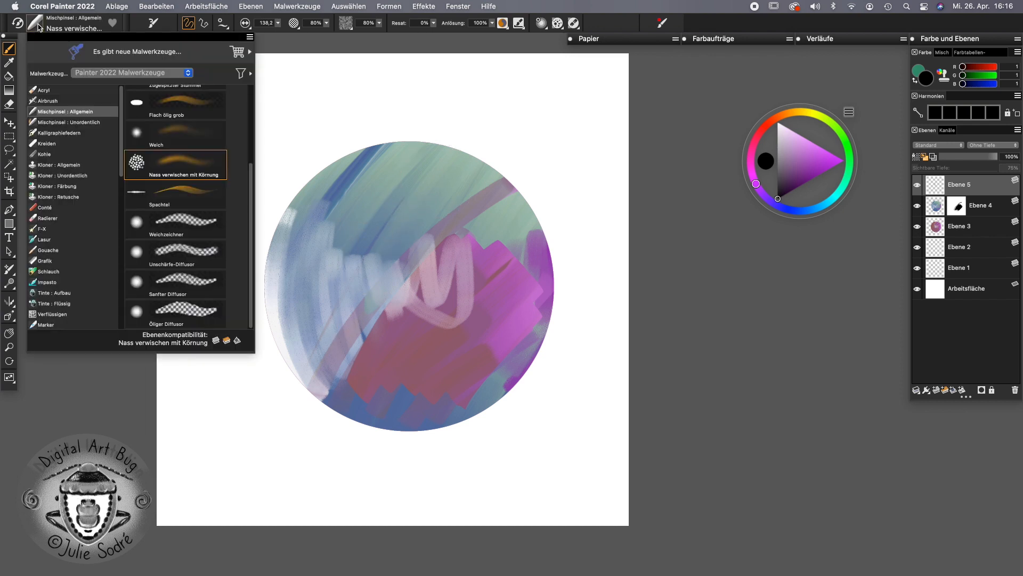
click(201, 193)
mouse_move(408, 213)
mouse_down()
mouse_move(338, 246)
mouse_move(336, 269)
mouse_move(373, 288)
mouse_move(384, 330)
mouse_move(426, 373)
mouse_move(515, 349)
mouse_move(503, 293)
mouse_move(568, 313)
mouse_move(522, 386)
mouse_move(463, 436)
mouse_up()
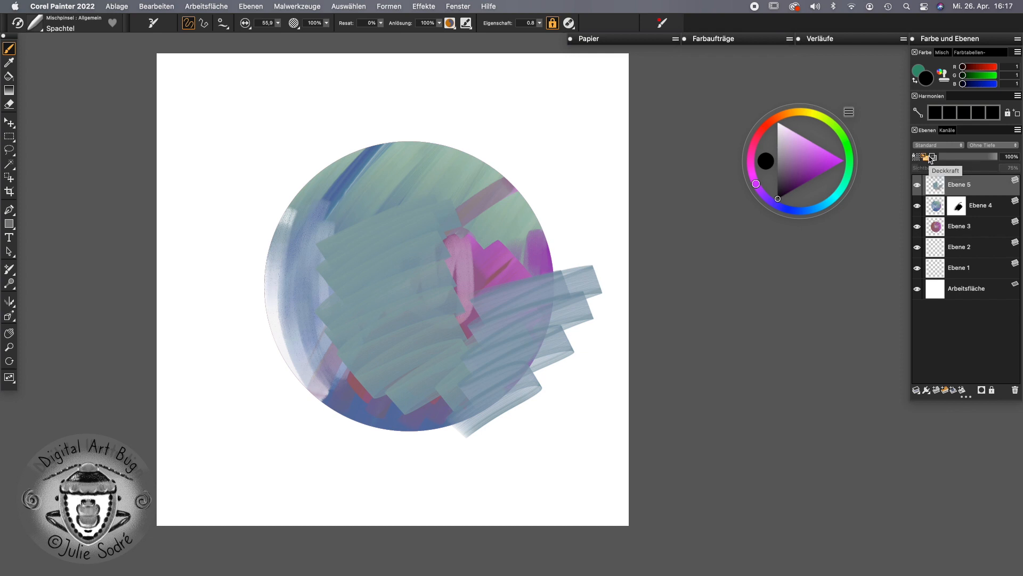
mouse_move(417, 408)
mouse_down()
mouse_move(388, 429)
mouse_move(389, 411)
mouse_move(362, 389)
mouse_move(380, 400)
mouse_up()
mouse_move(491, 286)
mouse_down()
mouse_move(497, 226)
mouse_move(456, 254)
mouse_up()
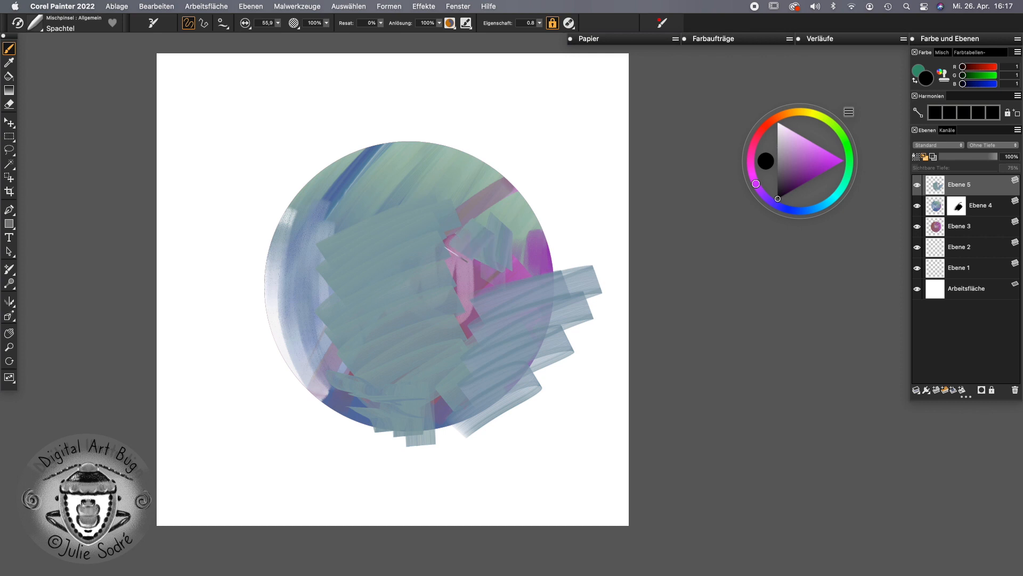
Toggle Ebene 5's visibility to compare the artwork with and without the smeared strokes
click(918, 186)
click(918, 185)
click(918, 186)
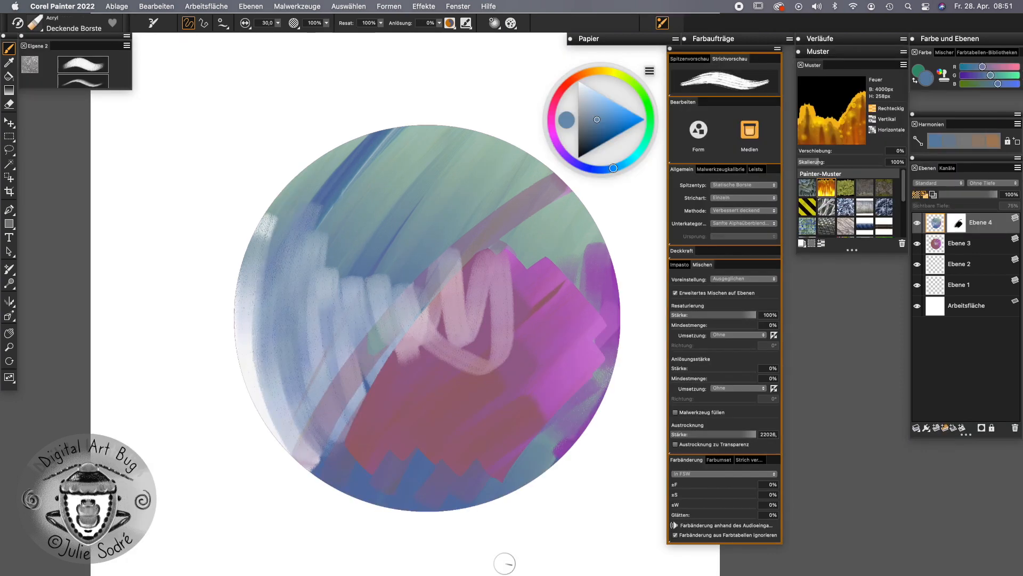
Paint blue Deckende Borste strokes on the upper circle, then enable the original colour option and paint with the Feuer pattern
drag(506, 143, 380, 231)
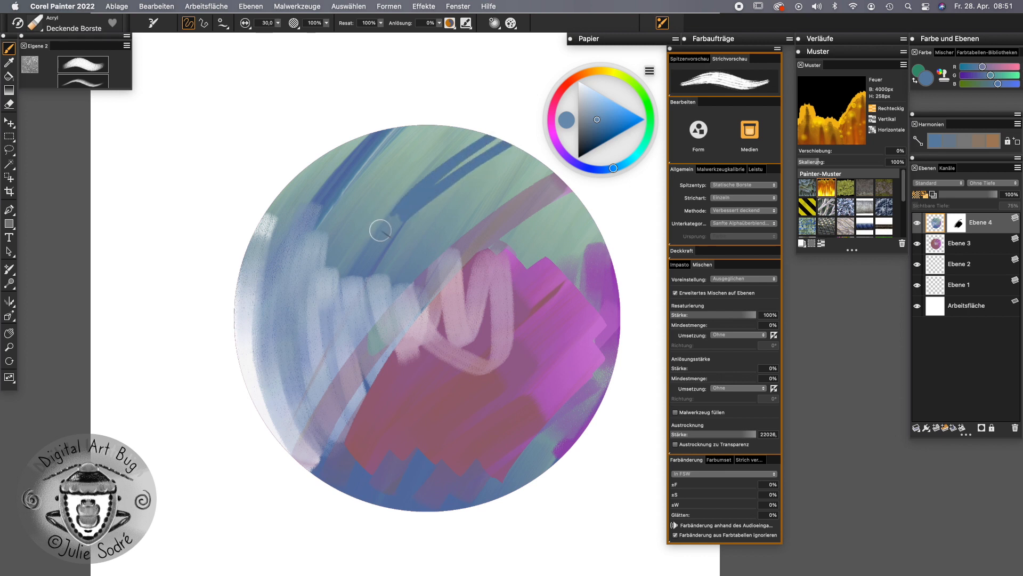
click(943, 75)
mouse_move(473, 140)
mouse_down()
mouse_move(334, 275)
mouse_move(448, 165)
mouse_move(473, 171)
mouse_move(350, 317)
mouse_up()
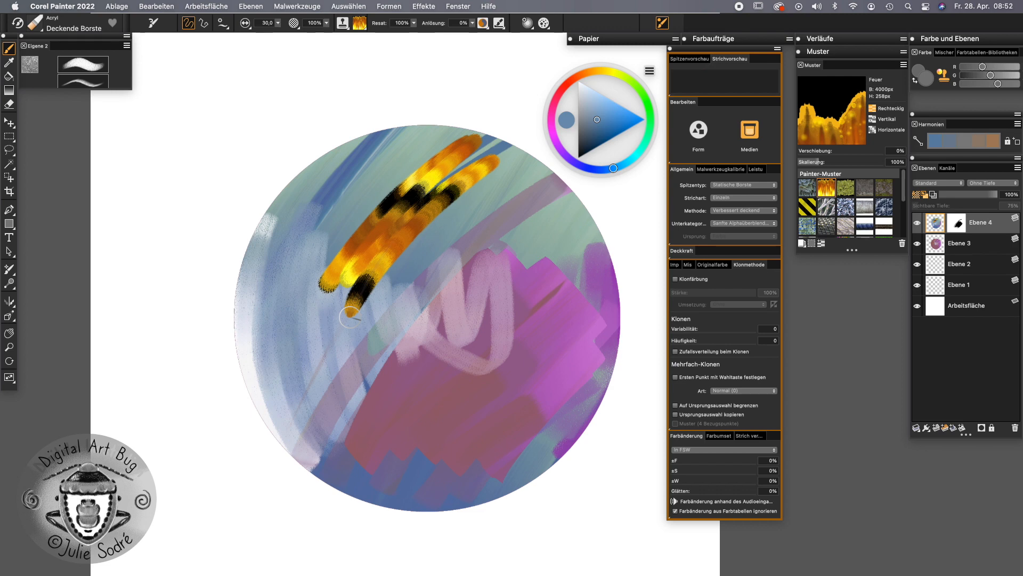
Check the pattern panel's entry among the media panels, then select the green foliage pattern and paint strokes over the flame strokes
click(459, 7)
mouse_move(499, 285)
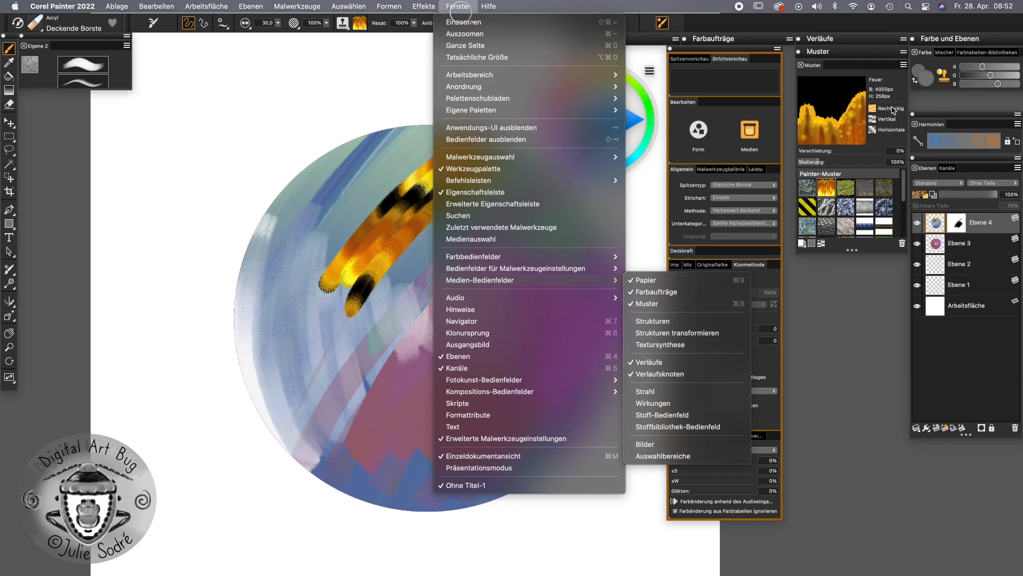
click(851, 74)
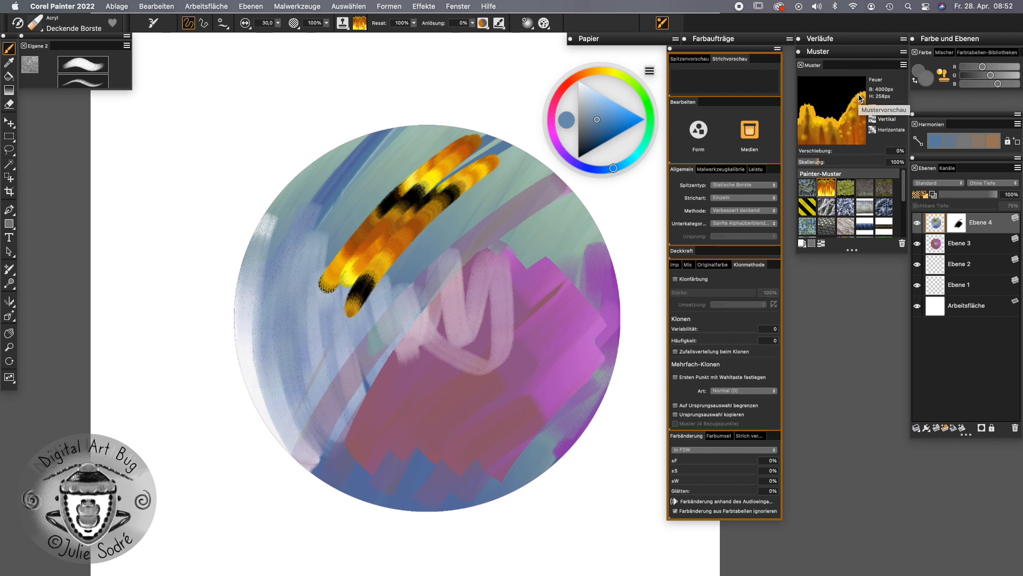
click(846, 187)
mouse_move(366, 200)
mouse_down()
mouse_move(296, 296)
mouse_move(405, 304)
mouse_move(342, 379)
mouse_up()
Select the Gefahr pattern, switch the original colour option off and on again, and paint yellow-and-black strokes in the upper circle
click(807, 206)
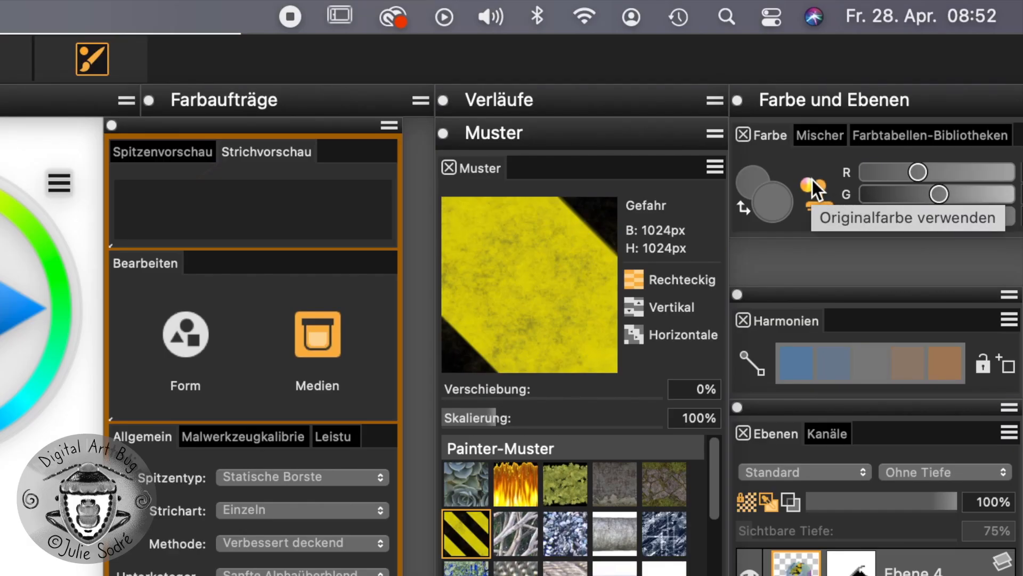
click(814, 195)
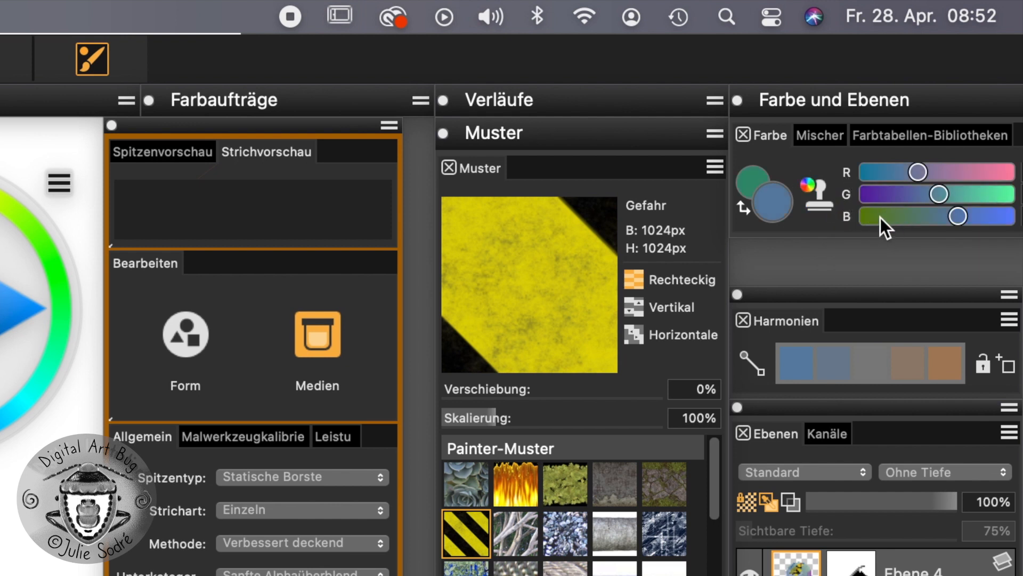
click(817, 199)
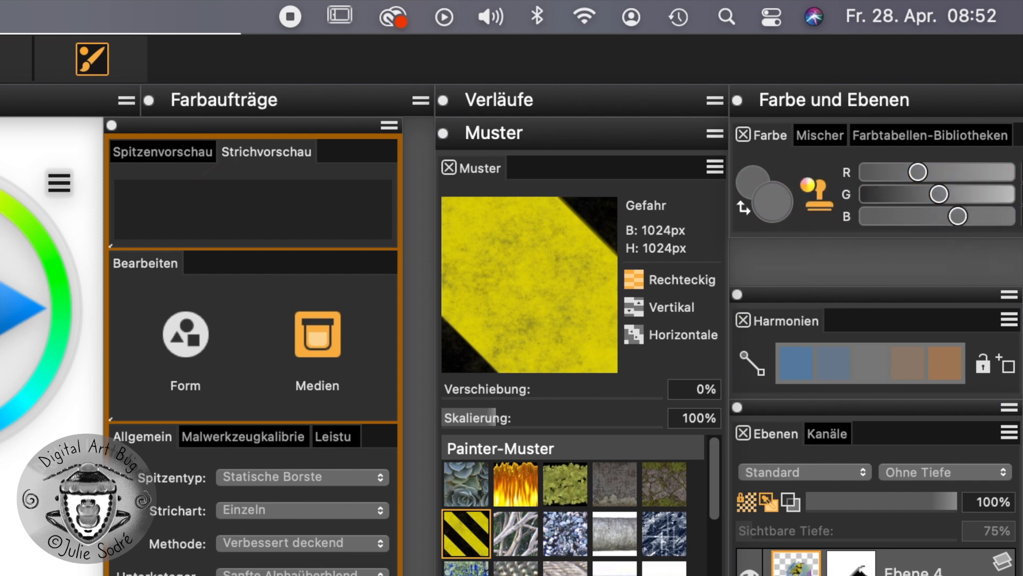
drag(505, 187, 485, 218)
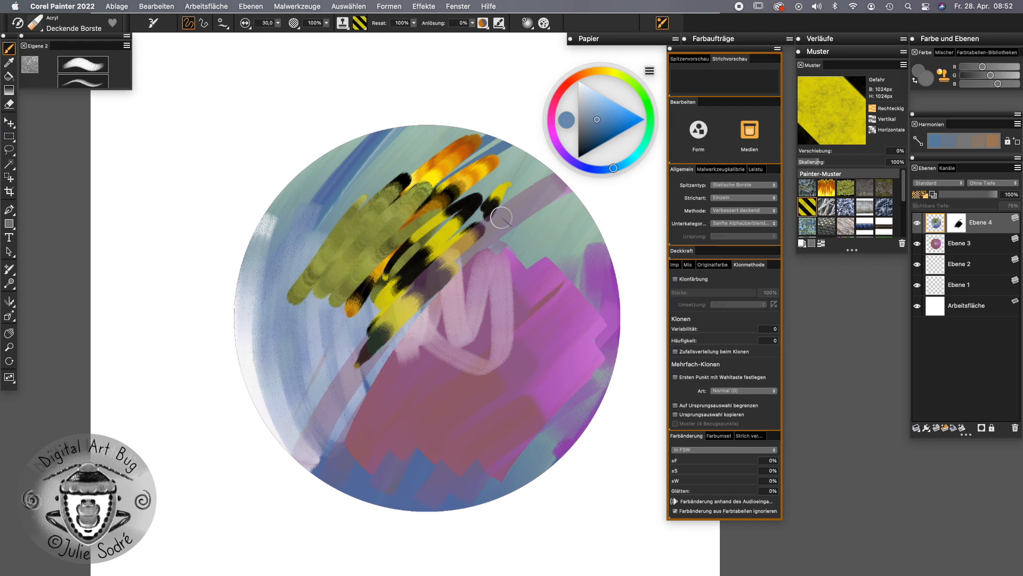
Turn off the original colour option and paint plain blue strokes over the lower ends of the pattern strokes
click(944, 77)
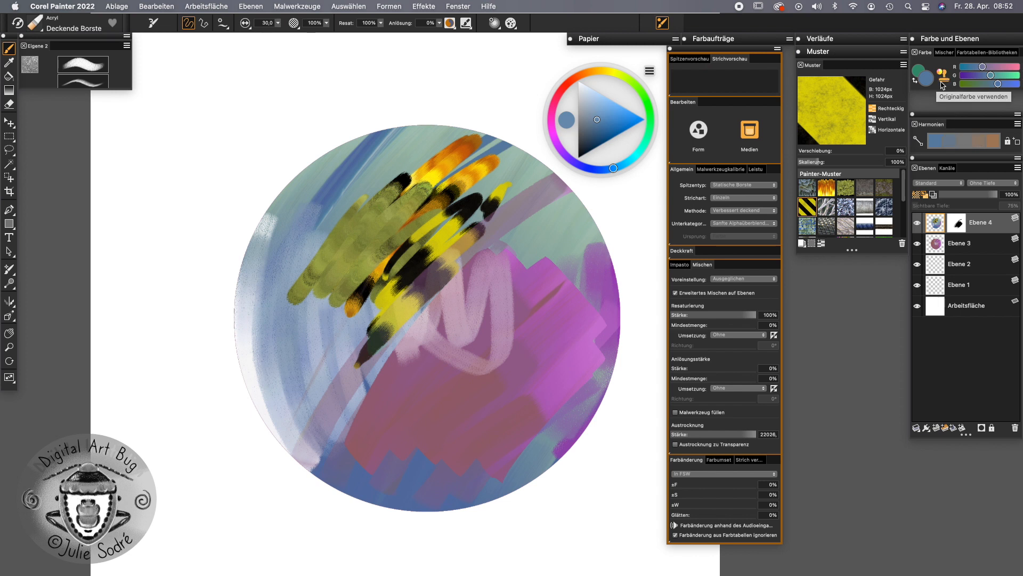
mouse_move(365, 303)
mouse_down()
mouse_move(427, 283)
mouse_move(391, 320)
mouse_up()
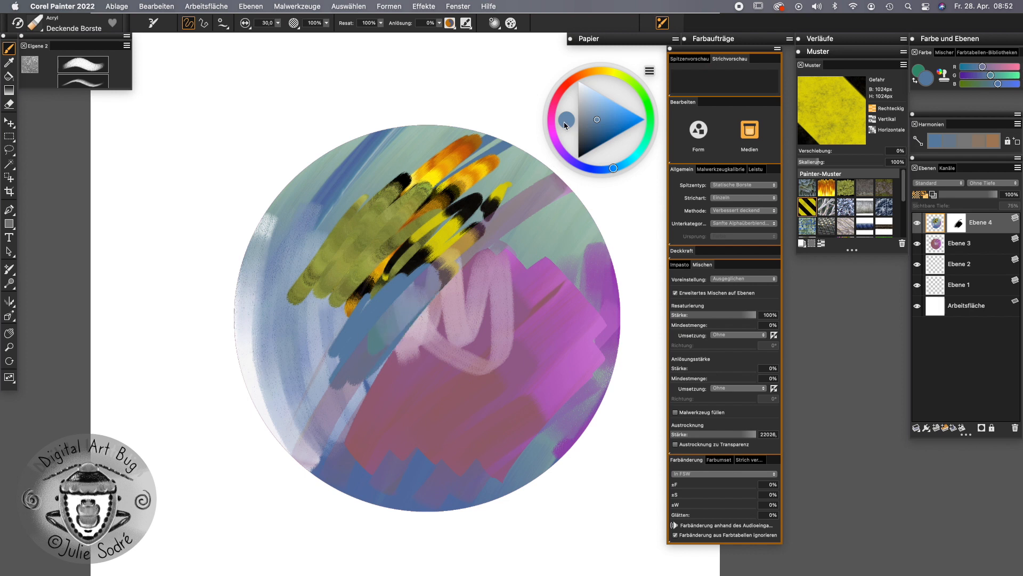
drag(614, 94, 596, 87)
drag(374, 277, 318, 349)
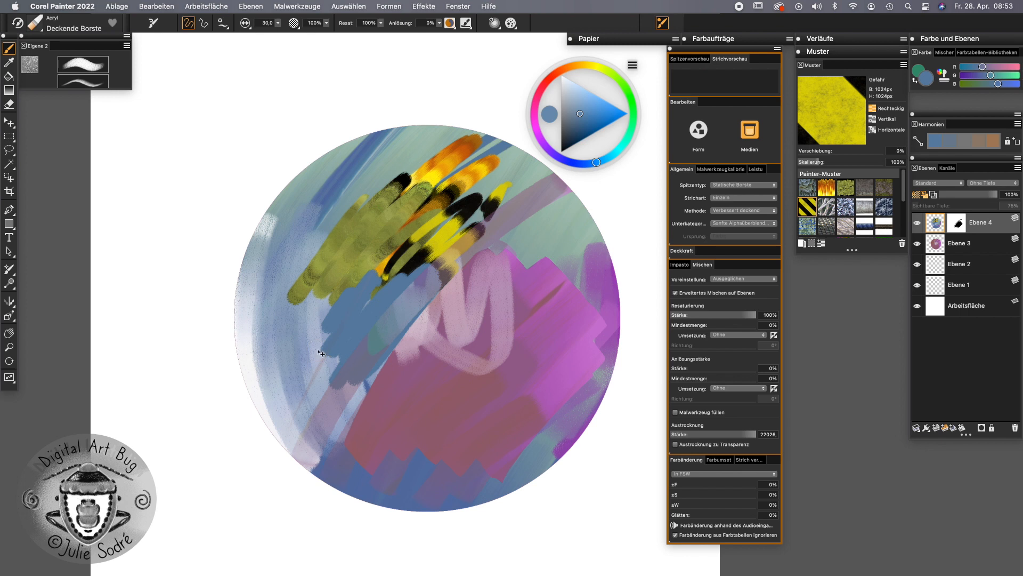
Undo the pattern and blue brush strokes on Ebene 4
key(super+z)
key(super+z)
key(super+z)
key(super+z)
key(super+z)
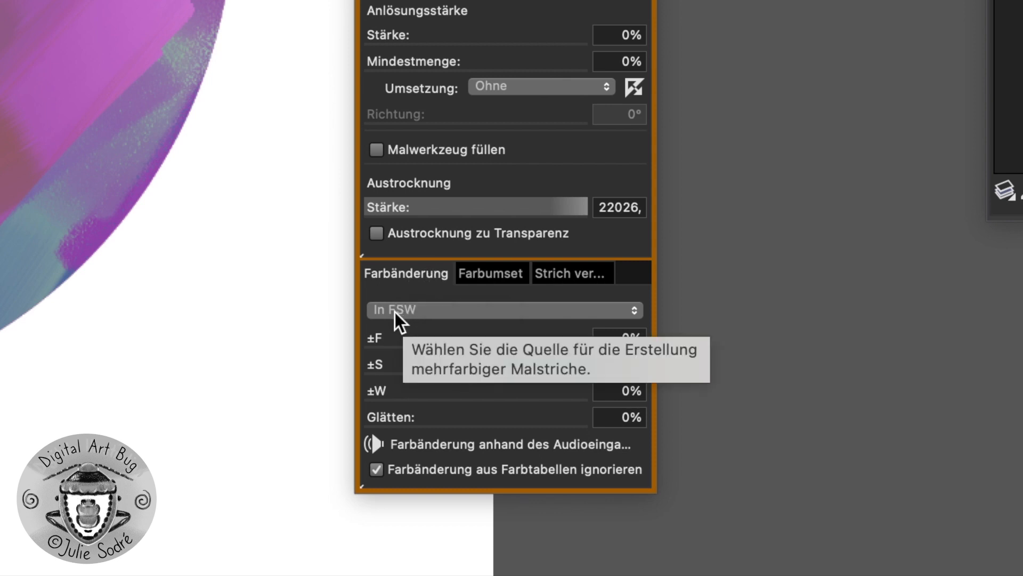
Set the brush's colour variability to Von Farbtabelle and paint multicoloured strokes from the VARAL colour set on the upper-left circle
click(424, 310)
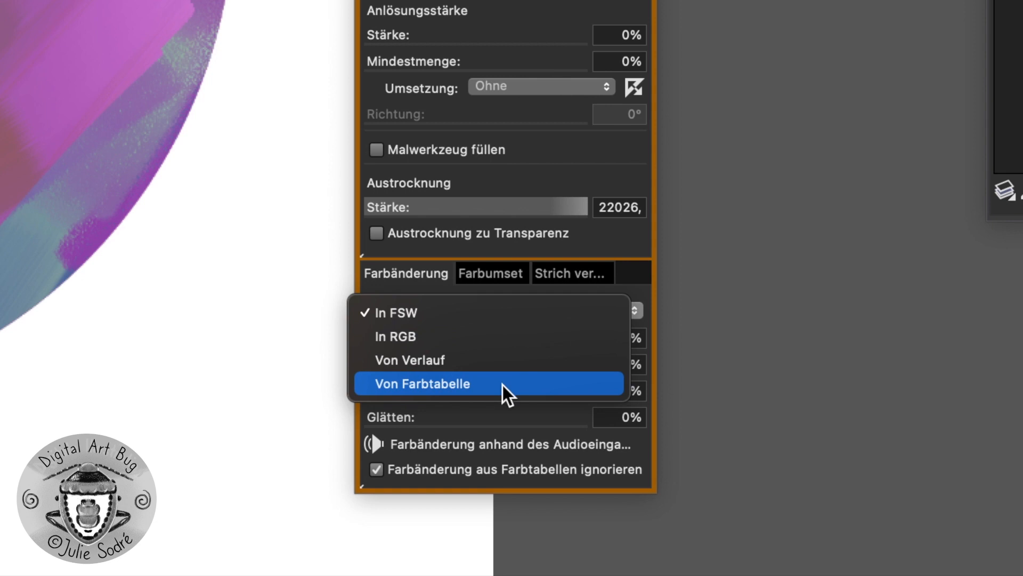
click(501, 382)
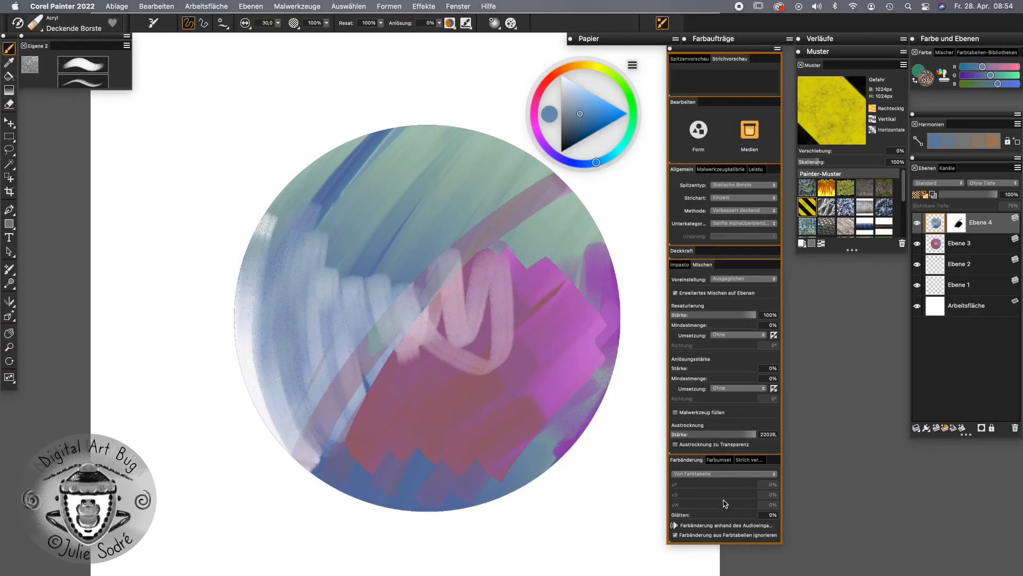
click(987, 52)
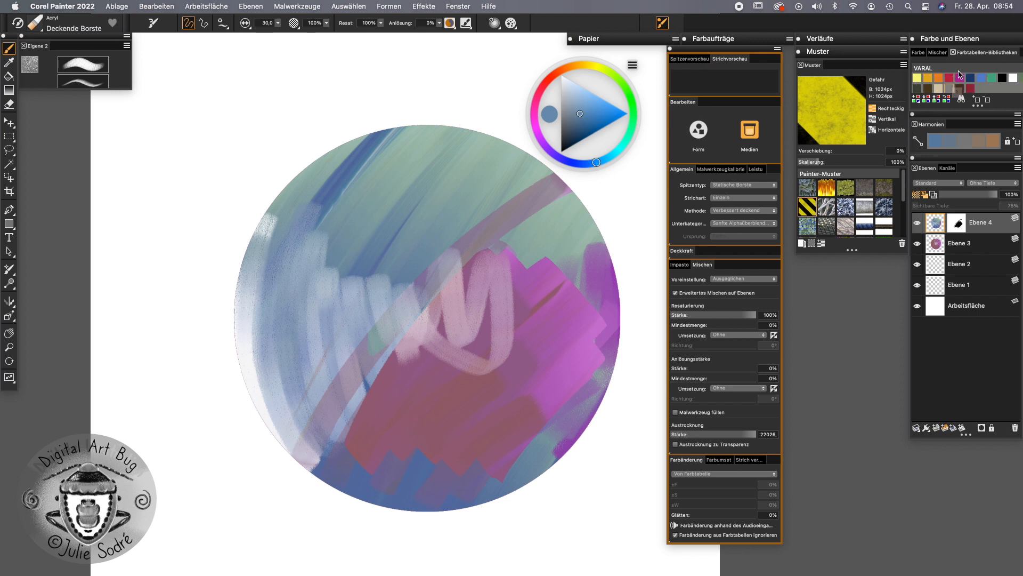
mouse_move(305, 316)
mouse_down()
mouse_move(425, 198)
mouse_move(321, 331)
mouse_move(426, 245)
mouse_move(407, 318)
mouse_up()
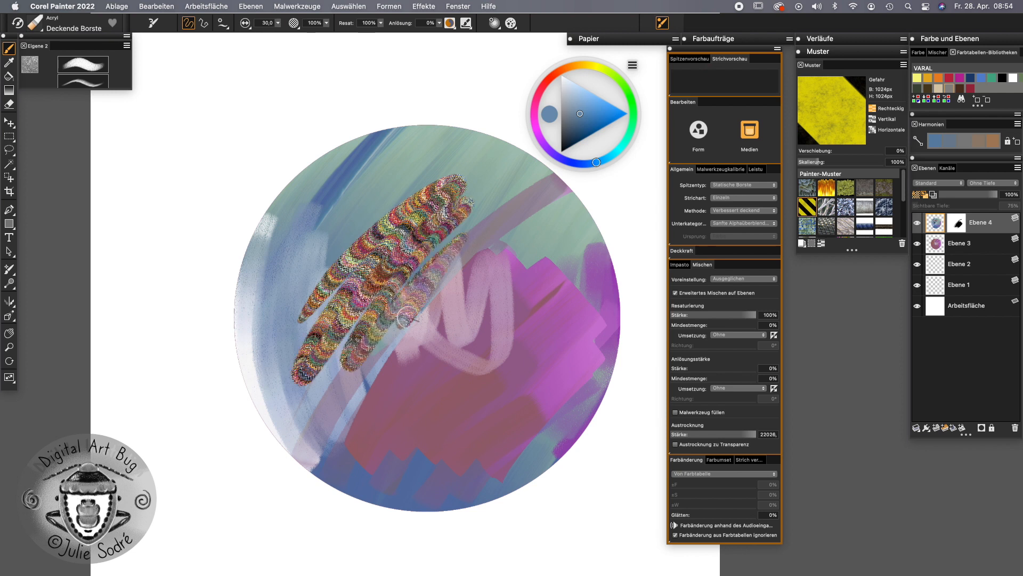
drag(980, 108, 981, 160)
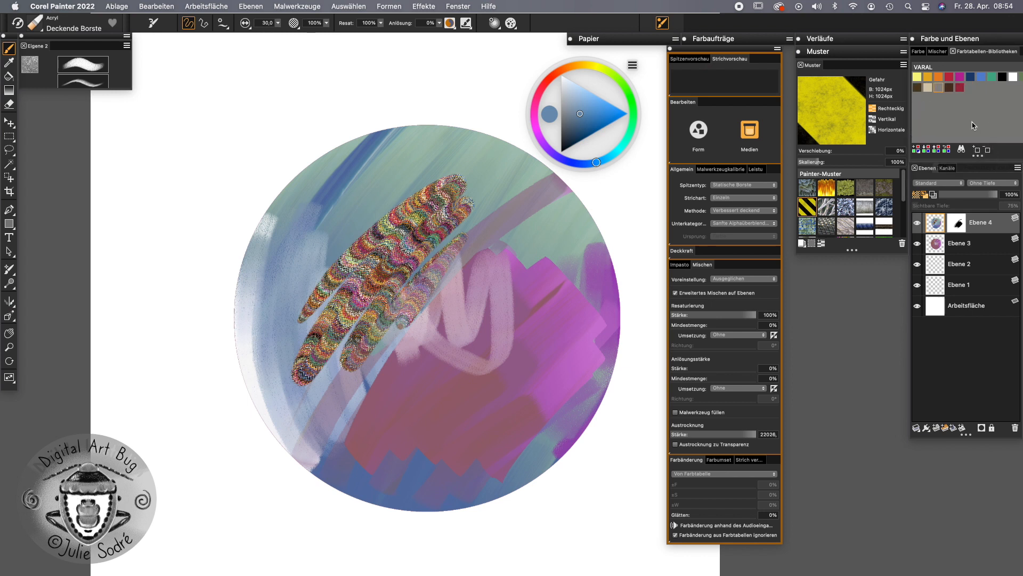
mouse_move(356, 230)
mouse_down()
mouse_move(377, 199)
mouse_move(450, 175)
mouse_up()
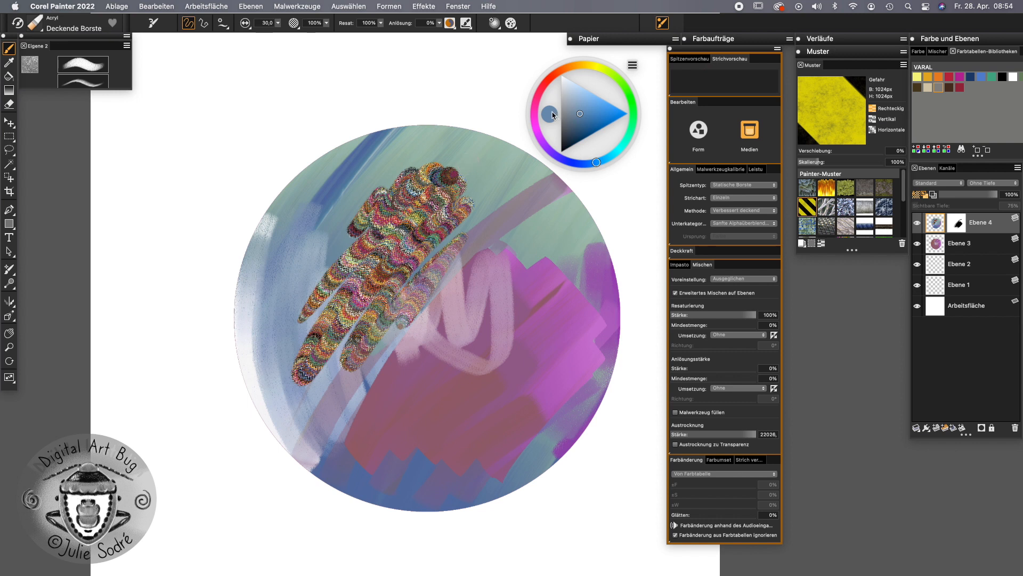
Set the brush's colour variability source back to In FSW
click(703, 474)
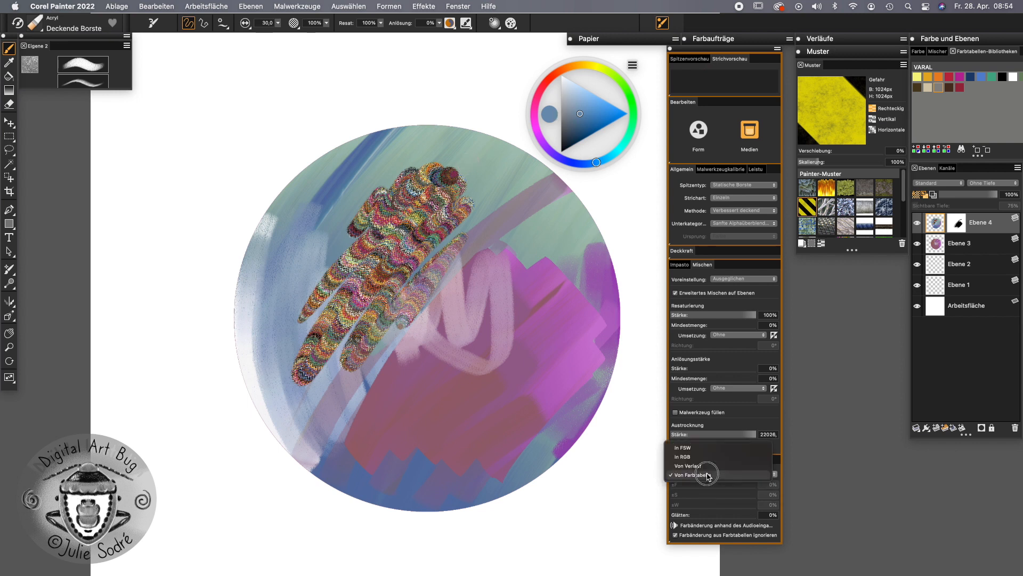
click(694, 449)
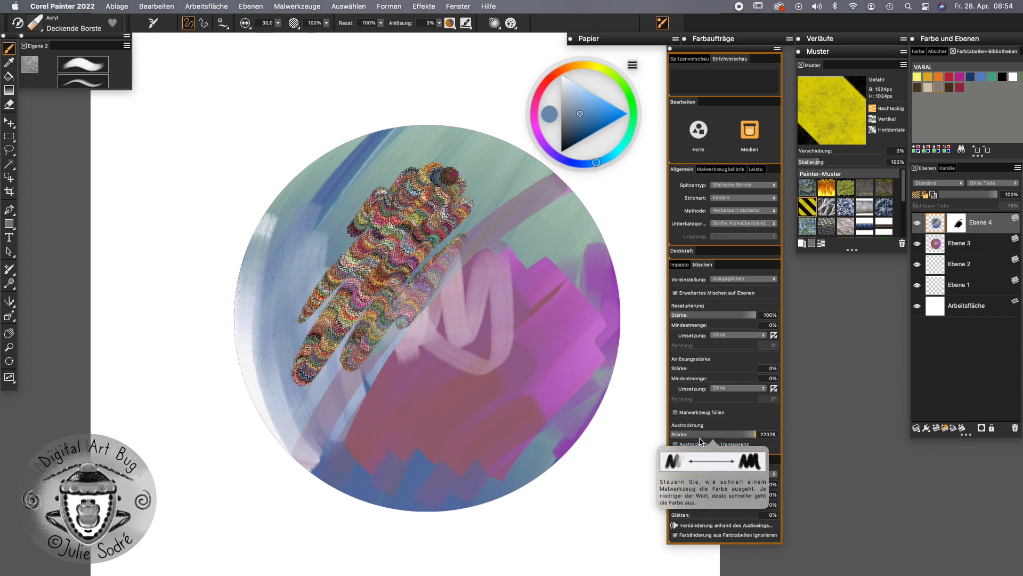
Paint plain blue strokes beside and over the pattern strokes on Ebene 4, and reset the brush with colour variability at In FSW
mouse_move(321, 219)
mouse_down()
mouse_move(303, 250)
mouse_move(341, 260)
mouse_up()
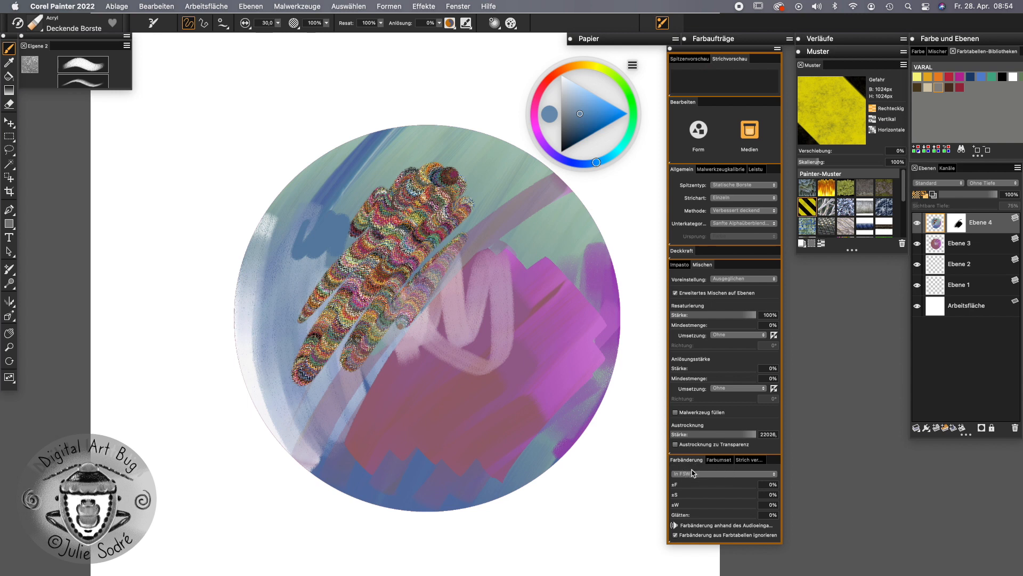
click(693, 473)
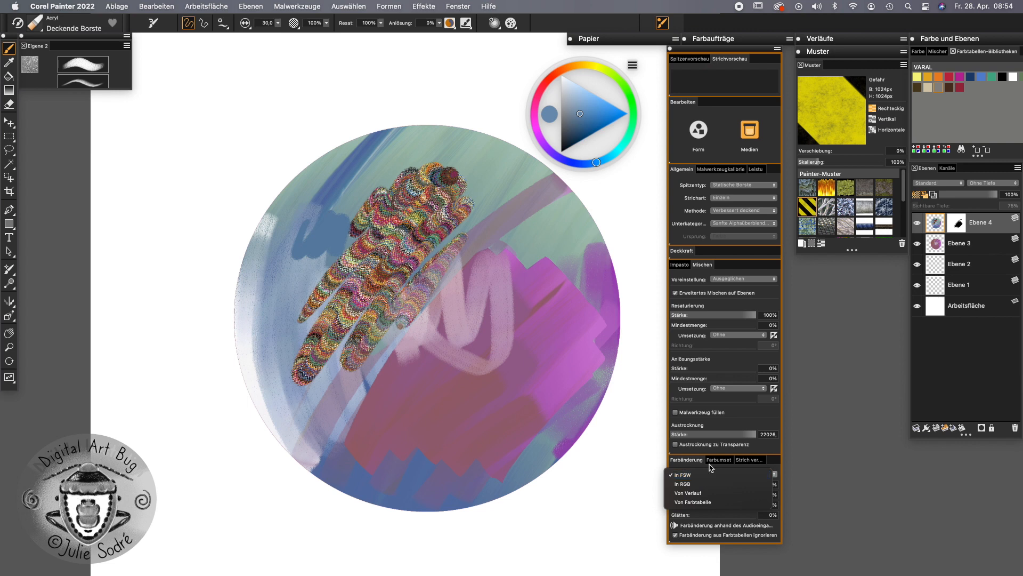
click(151, 23)
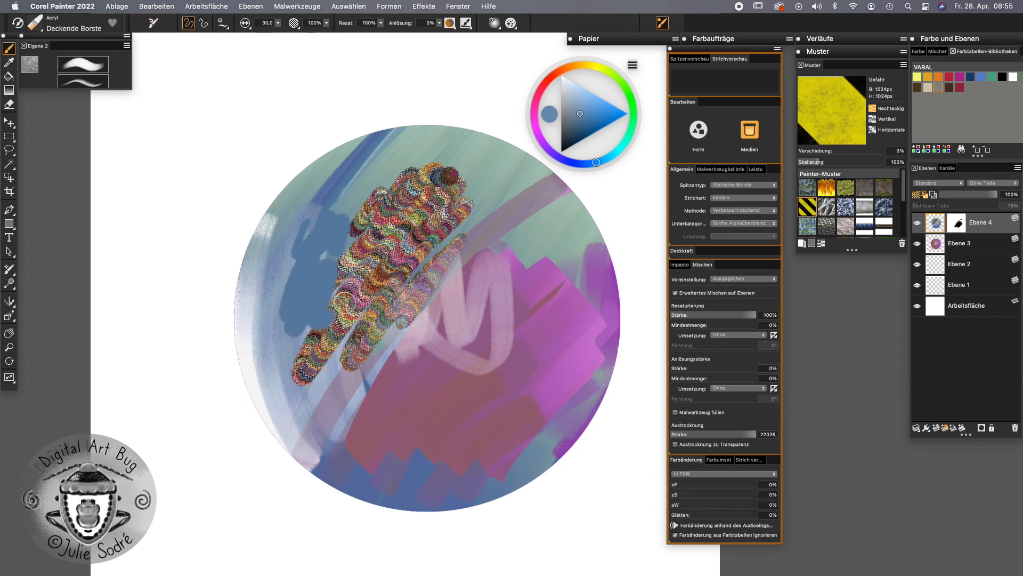
mouse_move(344, 301)
mouse_down()
mouse_move(341, 277)
mouse_move(368, 307)
mouse_move(365, 320)
mouse_up()
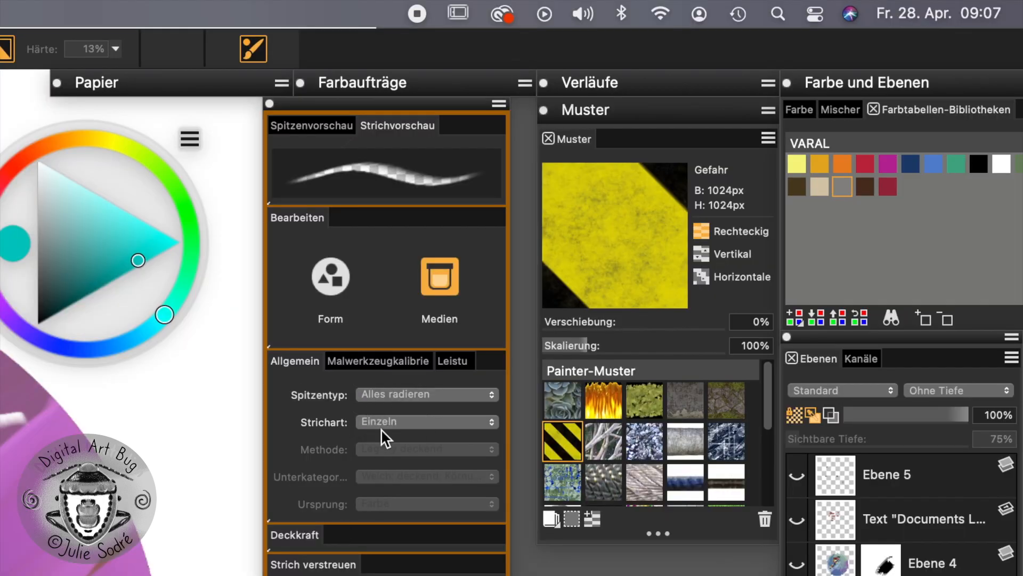
Check the brush's Alles radieren tip type, select Ebene 3 and lock its transparency
click(389, 396)
click(388, 398)
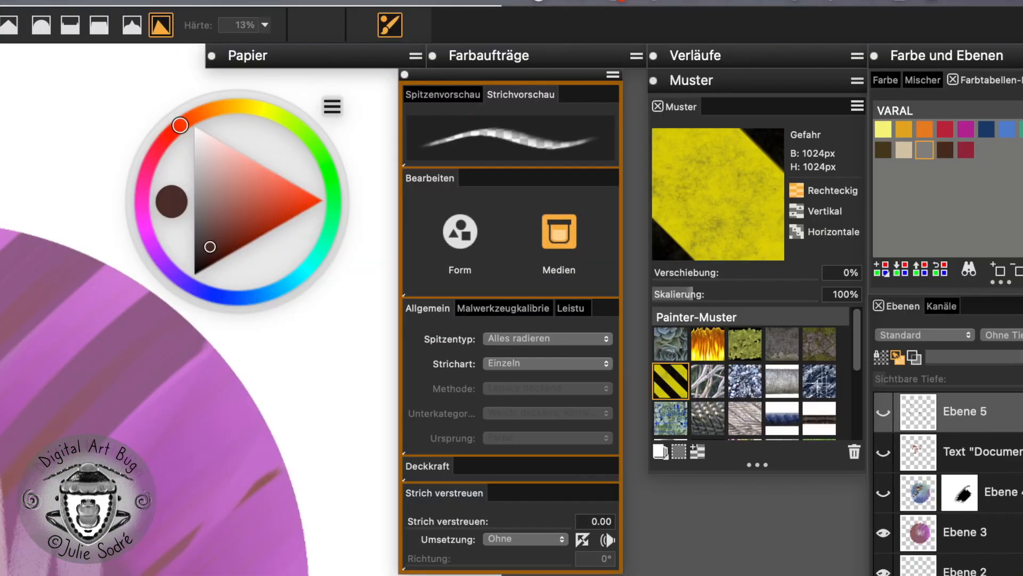
click(982, 535)
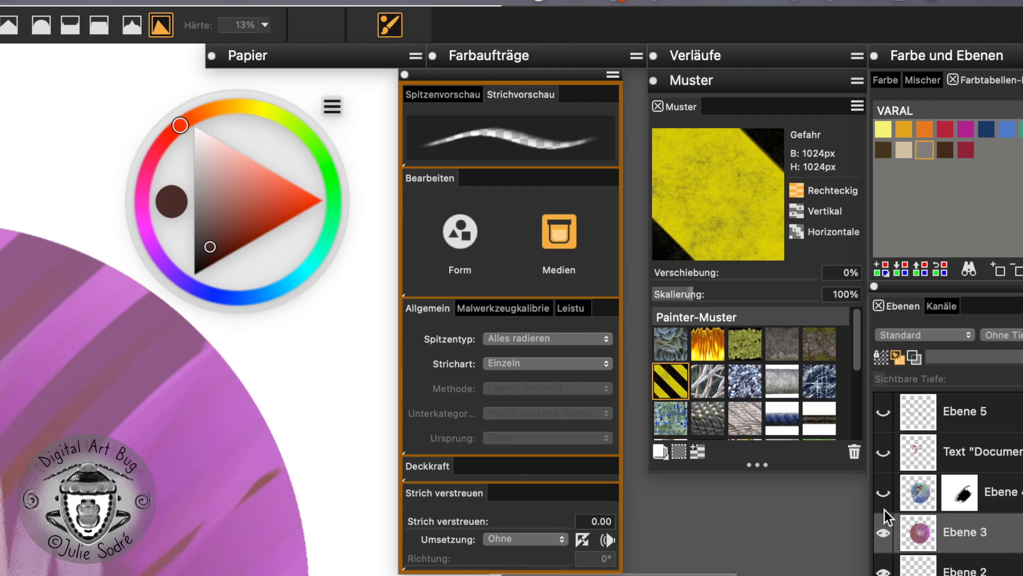
click(881, 356)
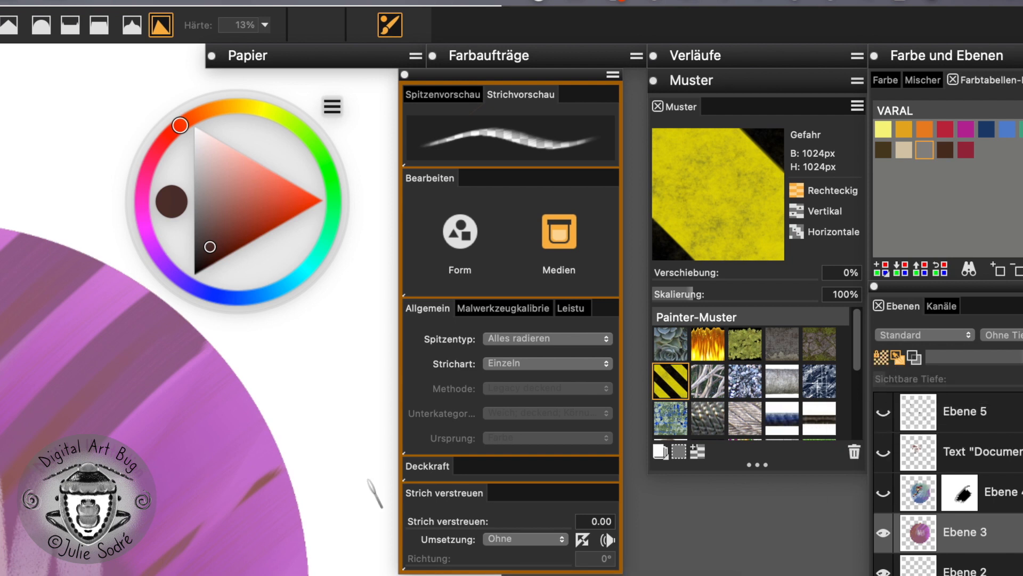
Draw parallel diagonal strokes across the upper half of the circle on Ebene 3 using the Alles radieren tip type
mouse_move(235, 213)
mouse_down()
mouse_move(194, 154)
mouse_move(200, 184)
mouse_move(193, 167)
mouse_move(280, 188)
mouse_move(286, 216)
mouse_up()
click(308, 267)
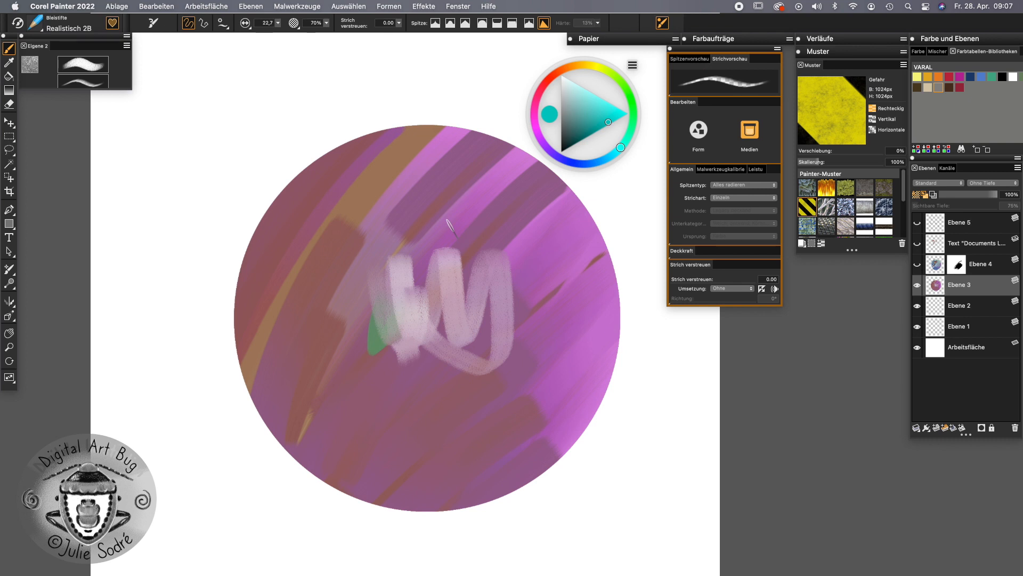
drag(320, 263, 443, 176)
drag(315, 286, 467, 184)
drag(320, 306, 503, 188)
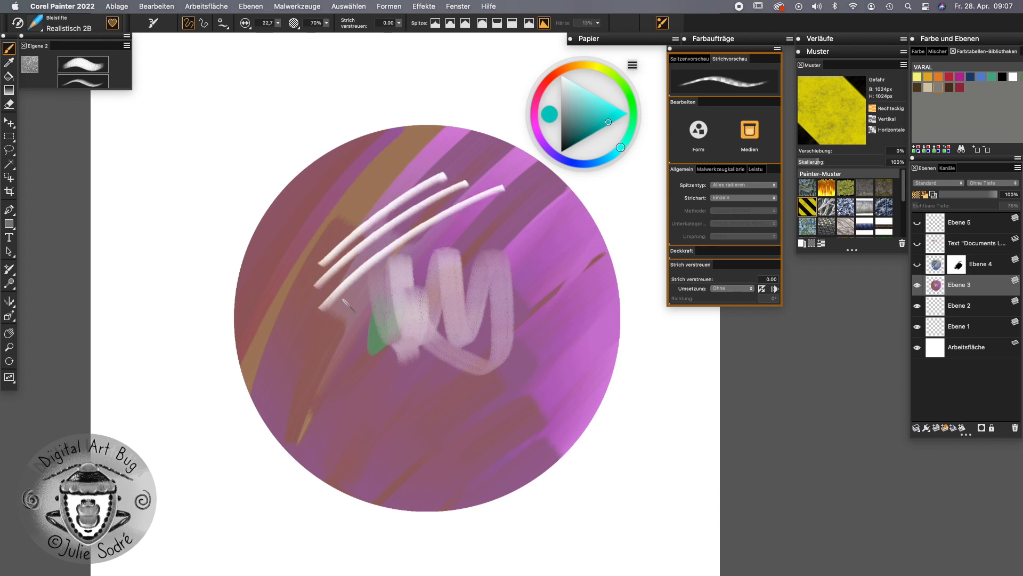
drag(327, 327, 555, 196)
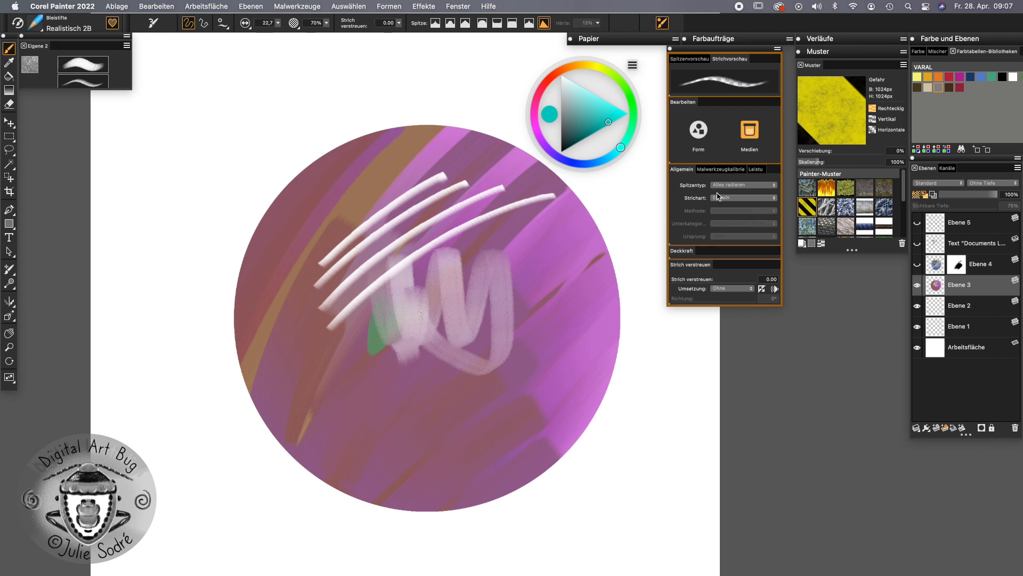
Reset the Realistisch 2B pencil to its default settings and scribble turquoise strokes over the erased lines on Ebene 3
click(155, 23)
mouse_move(314, 237)
mouse_down()
mouse_move(320, 288)
mouse_move(341, 256)
mouse_move(362, 320)
mouse_up()
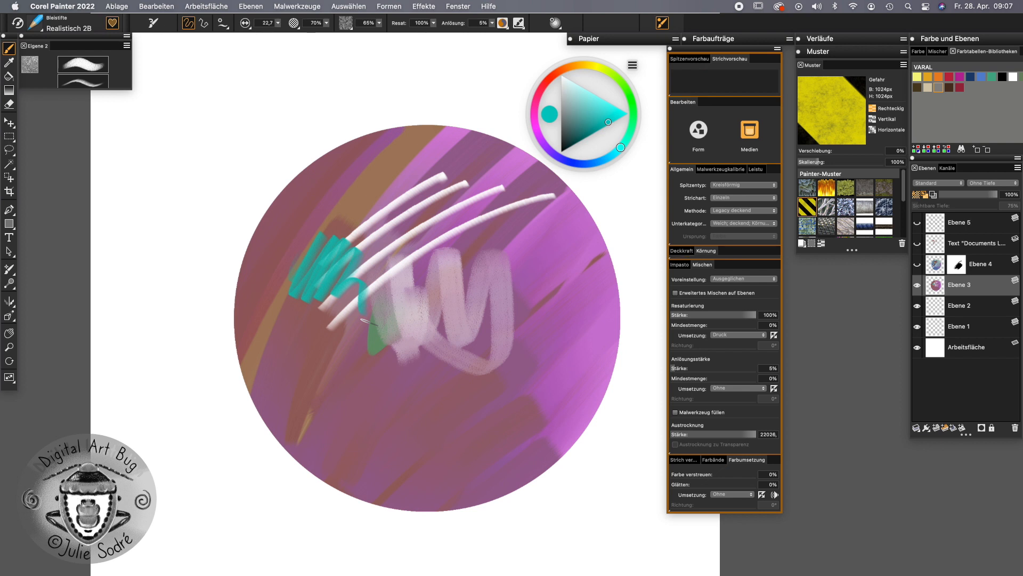
mouse_move(362, 320)
mouse_down()
mouse_move(363, 271)
mouse_move(383, 279)
mouse_move(418, 278)
mouse_up()
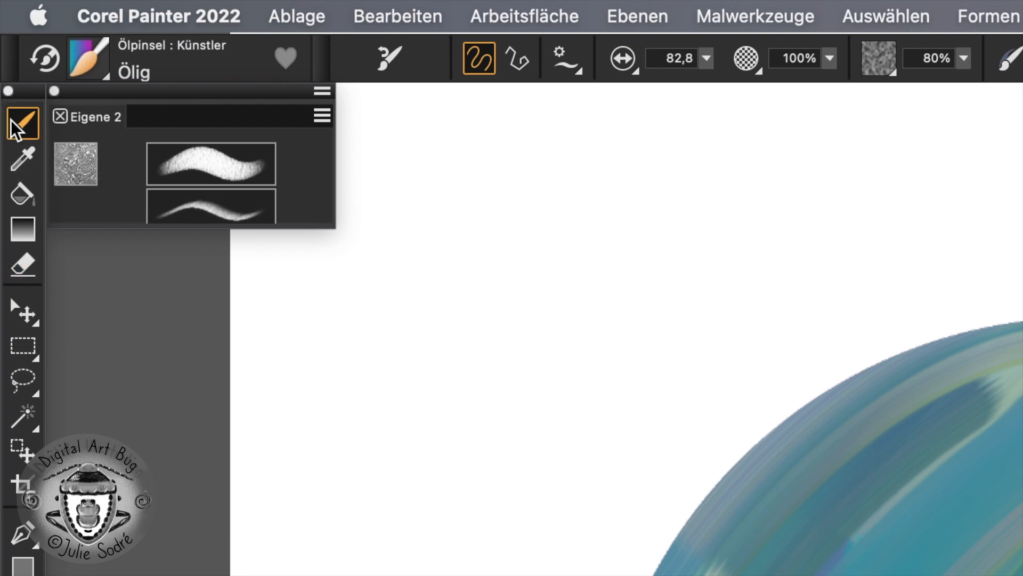
Look up the Ölig brush in the brush library, reset it to its default settings and clear any selection
click(105, 72)
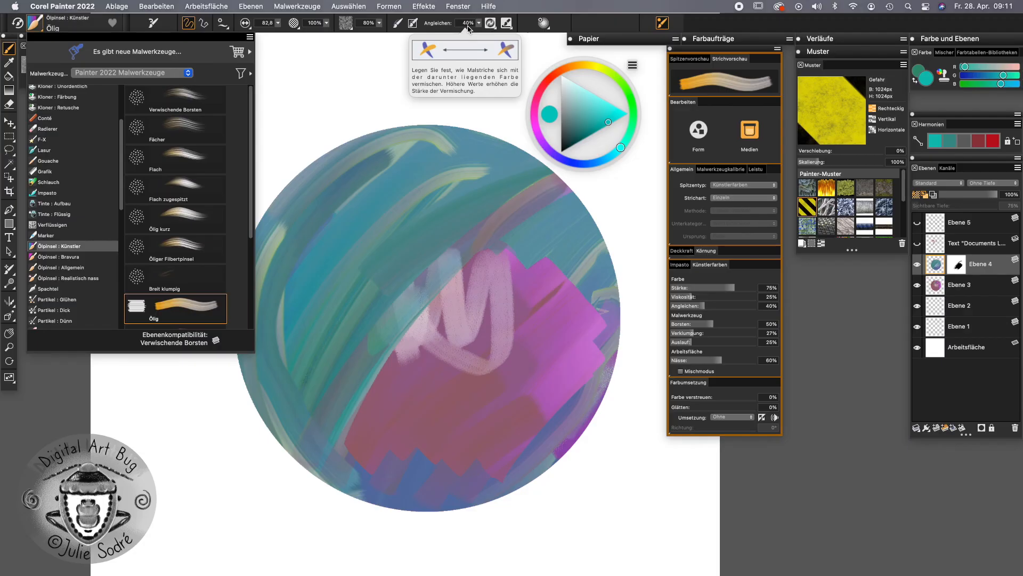
click(380, 191)
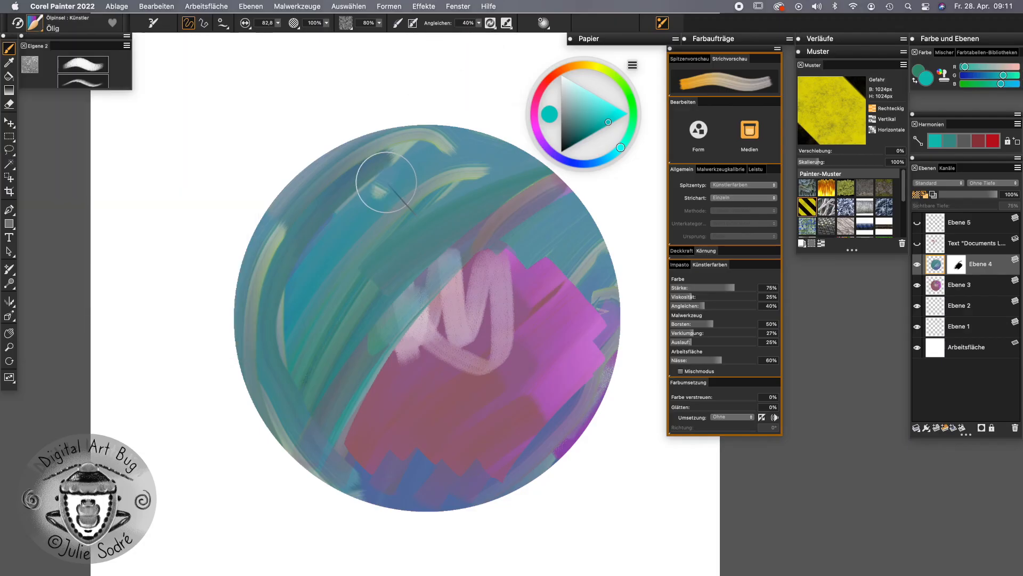
click(153, 26)
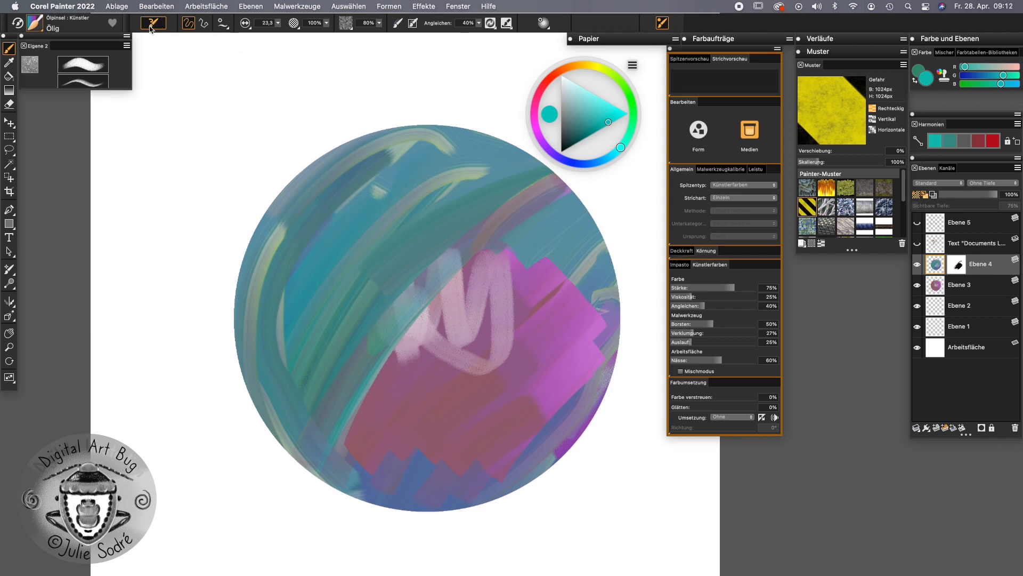
key(super+d)
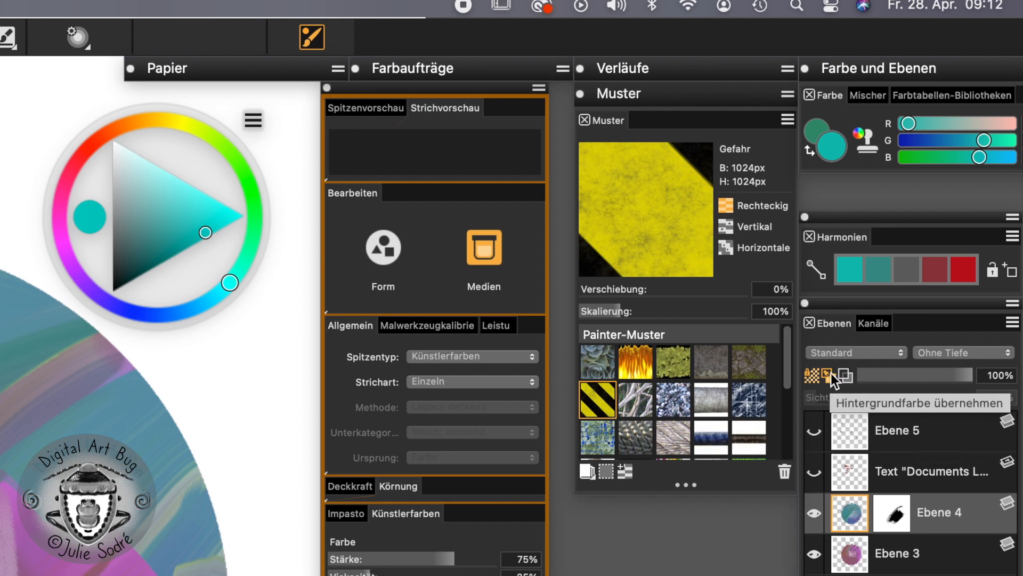
Examine the blend mode options available for Ebene 4
click(835, 353)
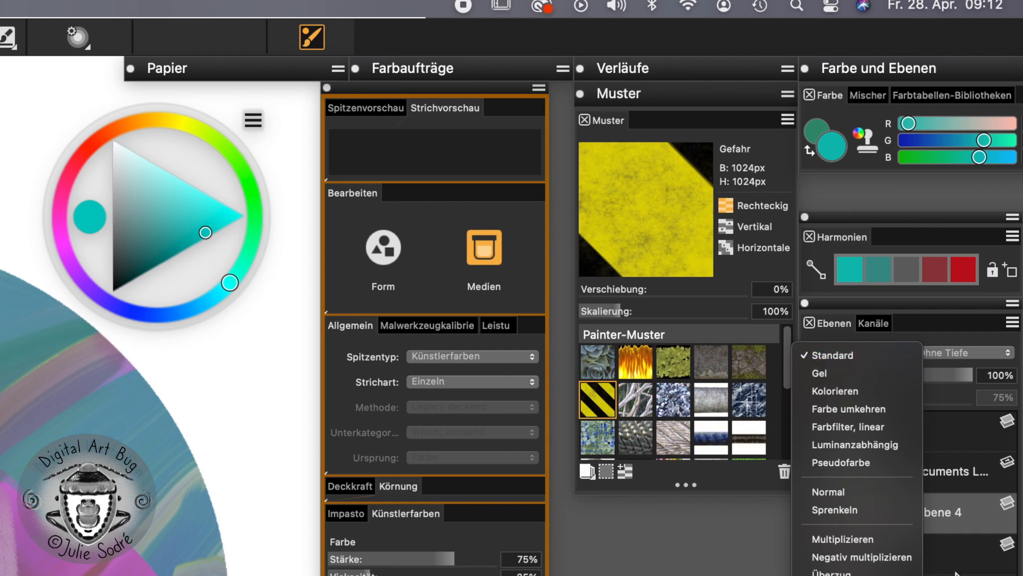
click(942, 399)
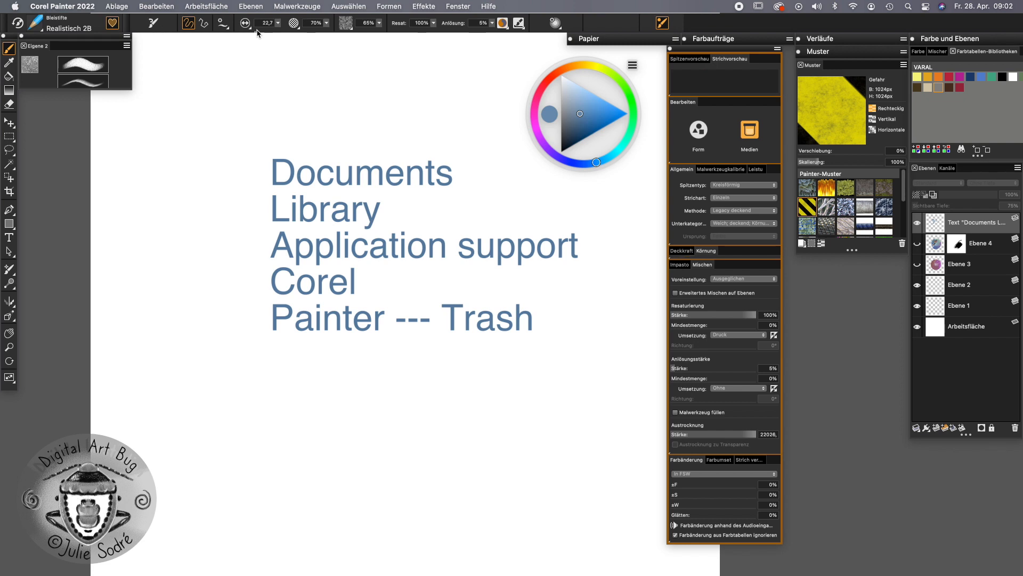
Recolour the "Documents Library" text layer to a muted red and select the Arbeitsfläche layer
click(556, 76)
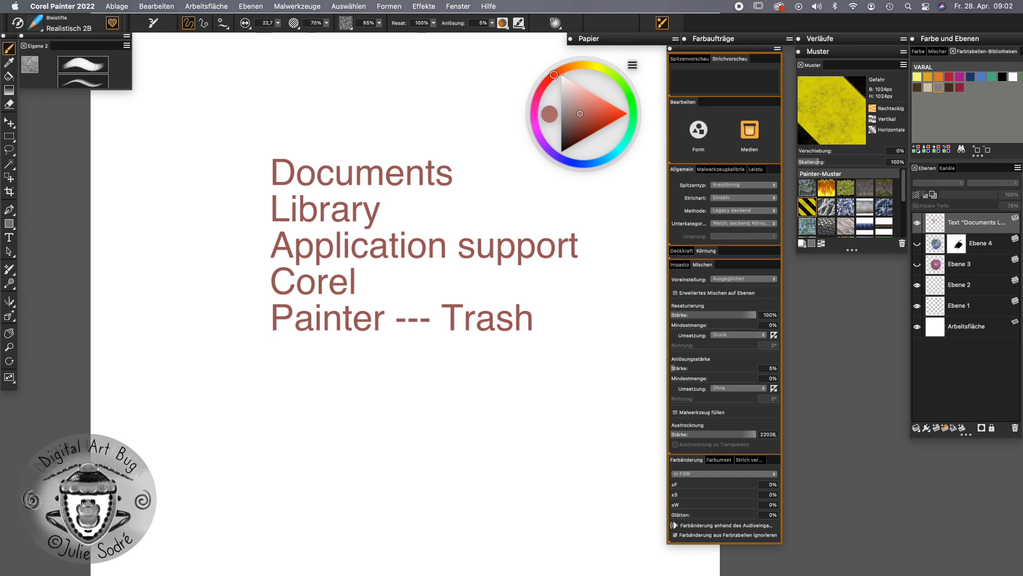
click(966, 328)
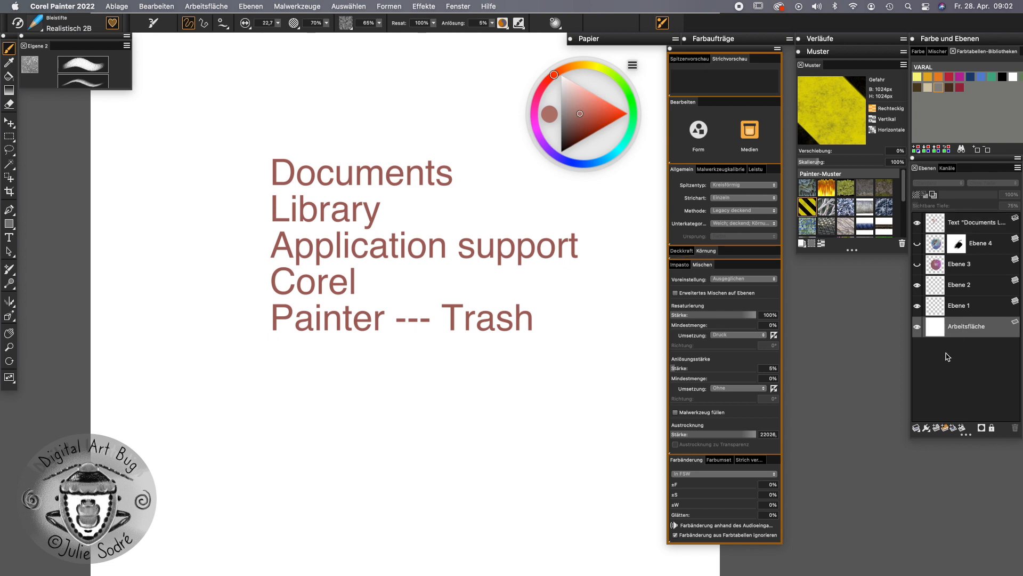